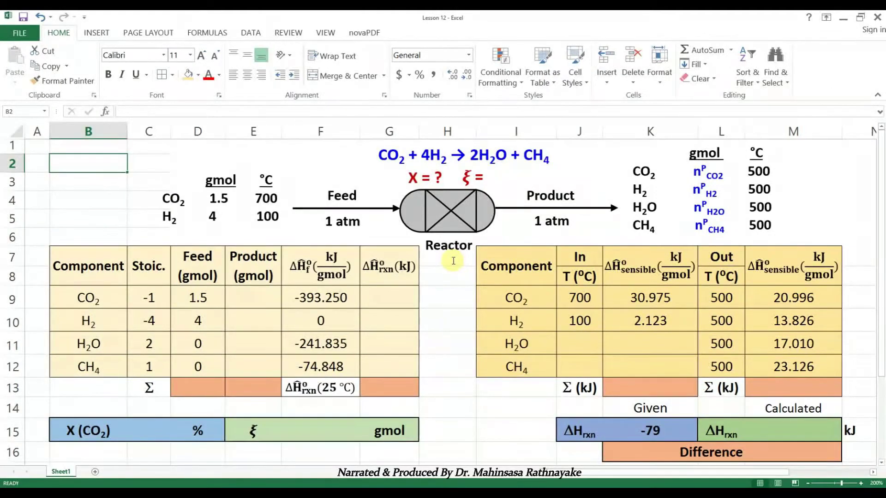
# Enter a CO2 conversion of 60 in C15.
pyautogui.click(142, 430)
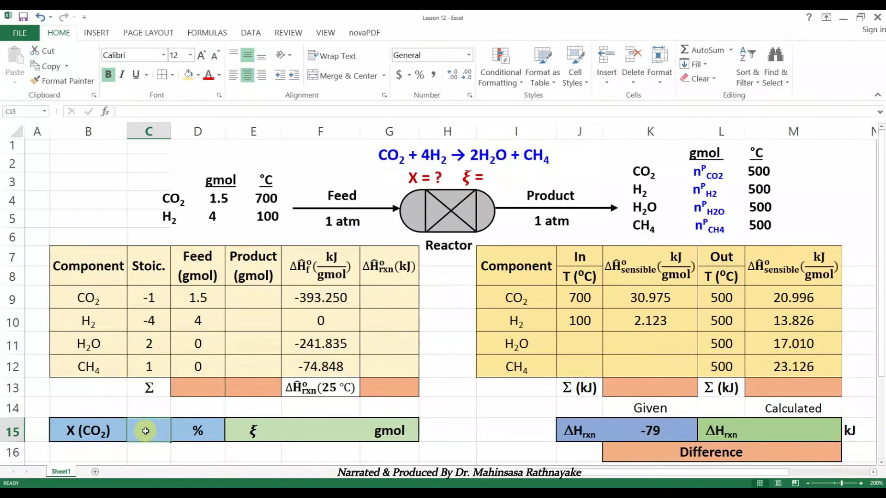
pyautogui.write('60')
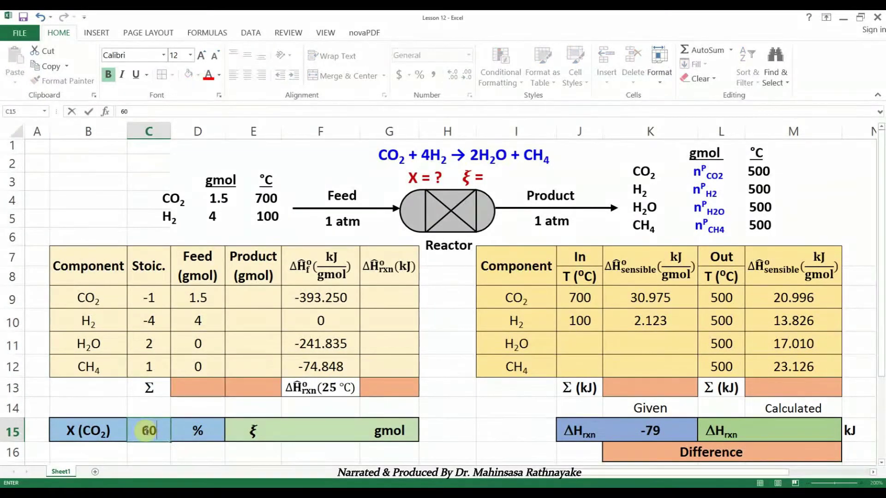
pyautogui.press('Return')
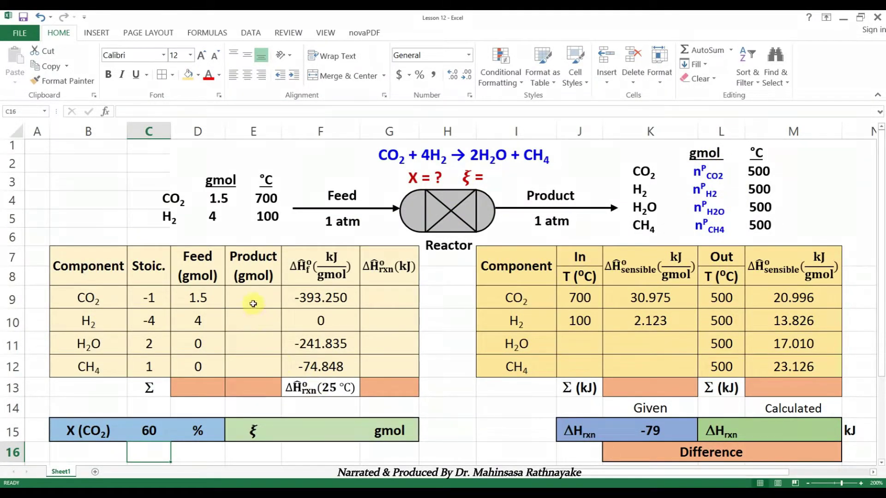
# Compute the extent of reaction in F15 as =D9*C15%, giving 0.9 gmol.
pyautogui.click(323, 432)
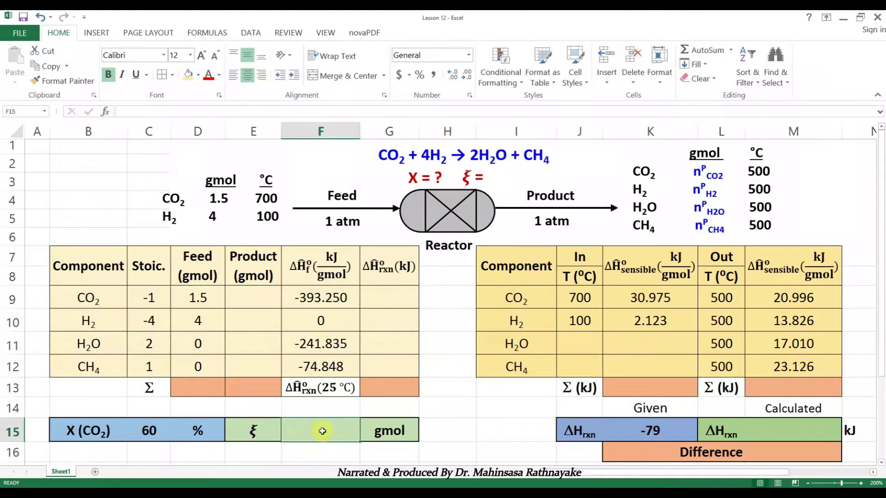
pyautogui.write('=')
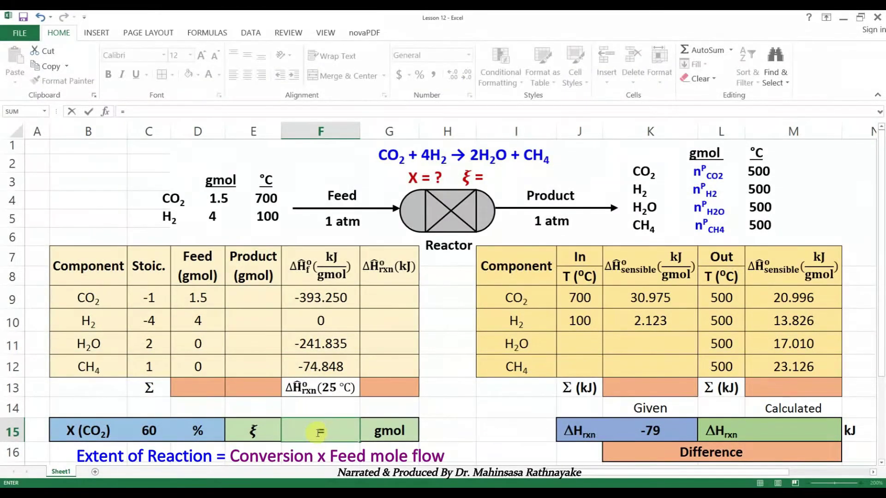
pyautogui.click(211, 301)
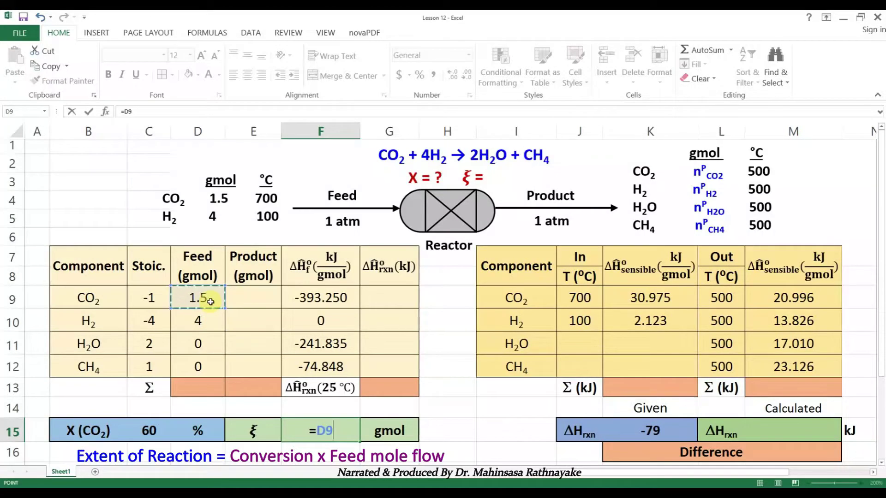
pyautogui.write('*')
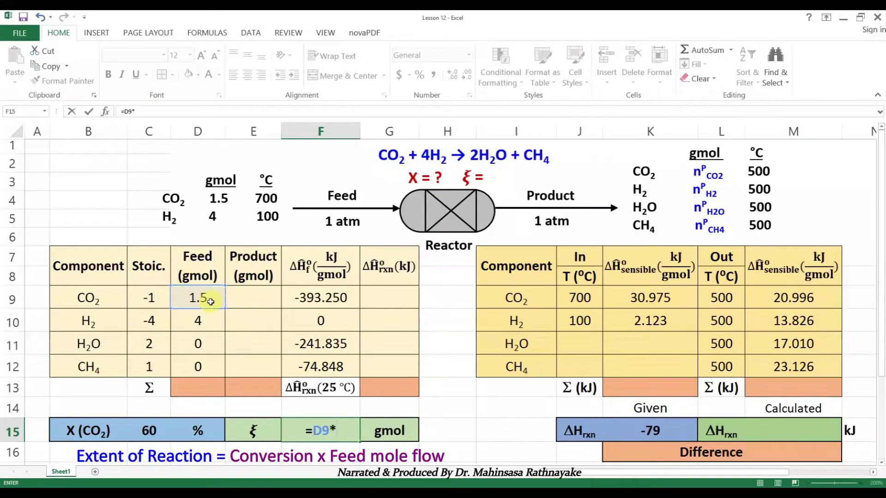
pyautogui.click(153, 430)
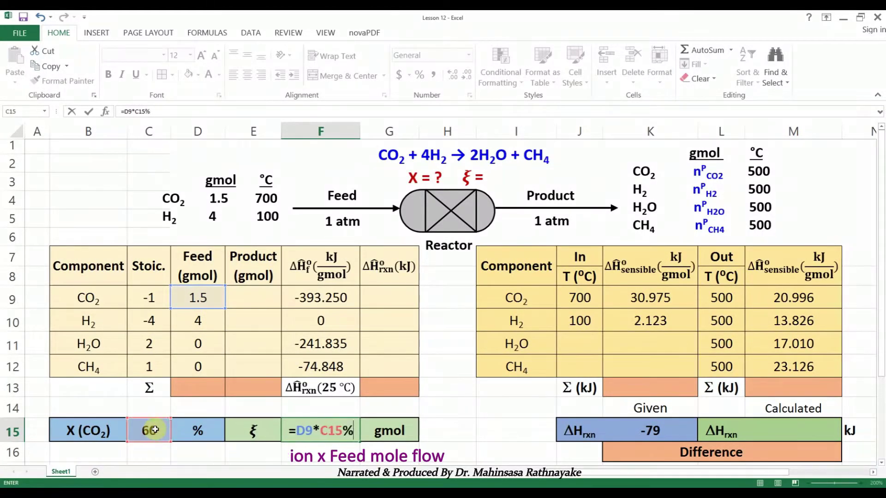
pyautogui.press('Return')
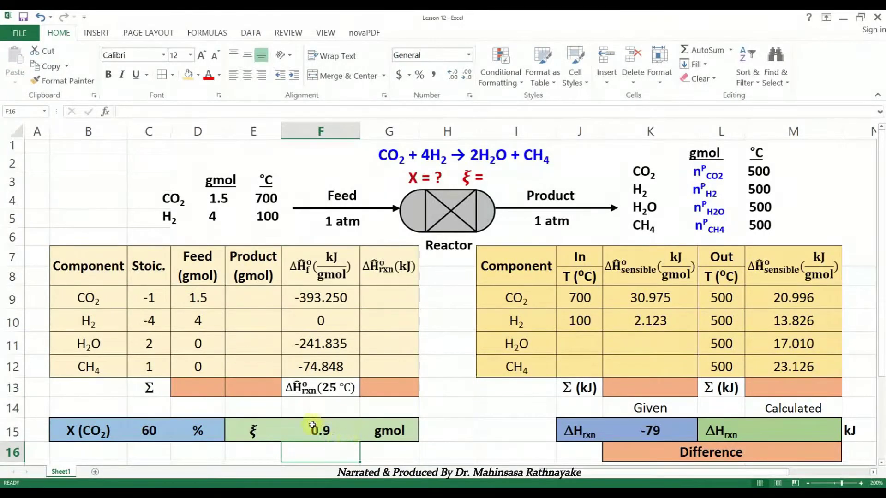
pyautogui.click(316, 422)
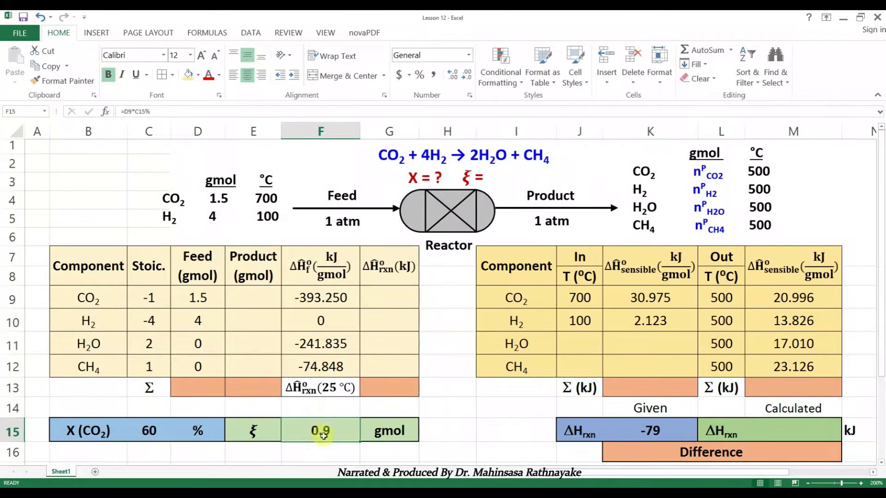
# Enter product CO2 as =D9-F15 (0.6) and H2 as =D10-4*F15 (0.4) gmol.
pyautogui.click(250, 295)
pyautogui.write('=')
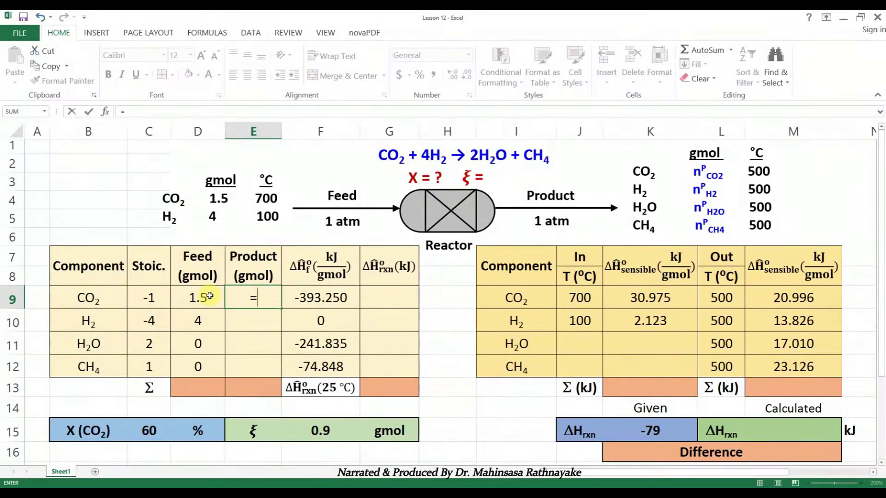
pyautogui.click(210, 296)
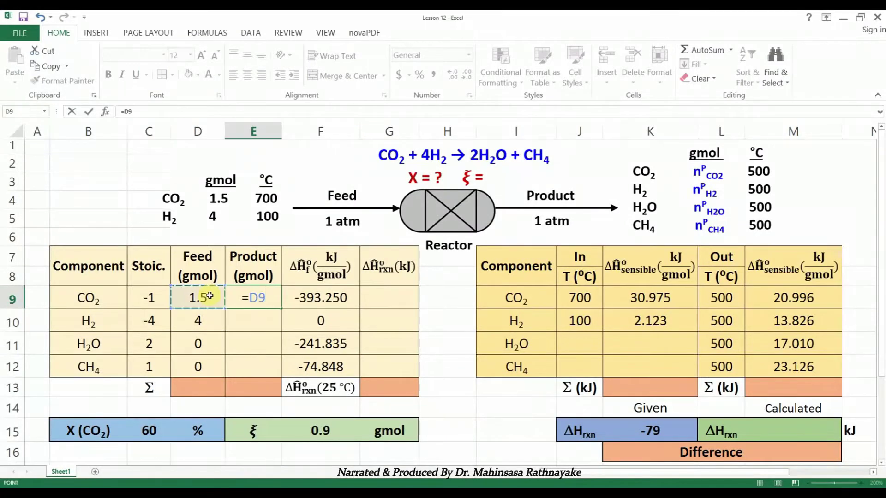
pyautogui.write('-')
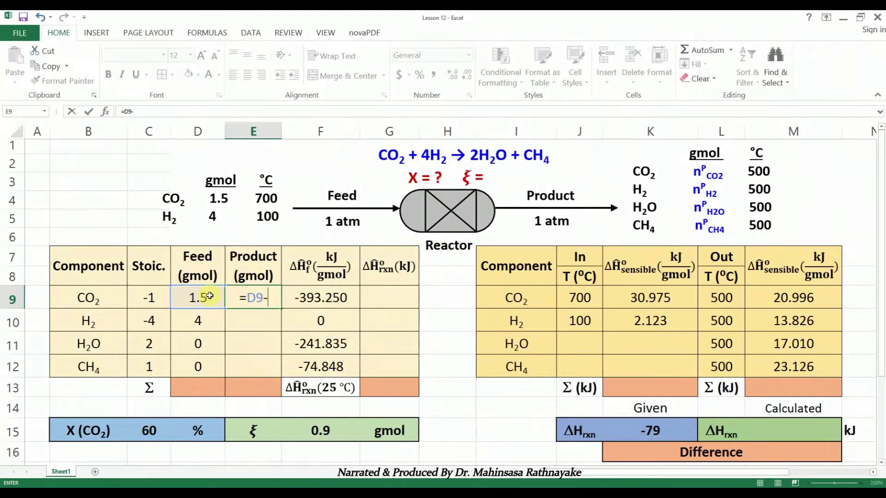
pyautogui.click(325, 430)
pyautogui.press('Return')
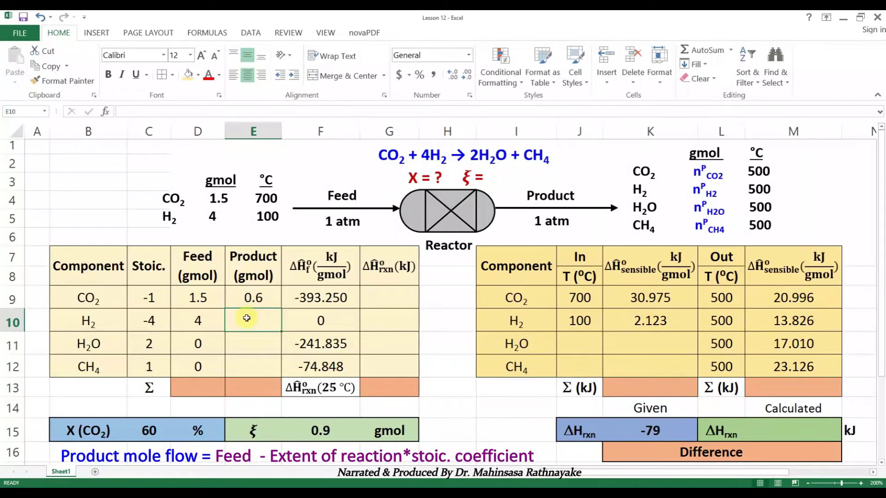
pyautogui.write('=')
pyautogui.click(203, 321)
pyautogui.write('-')
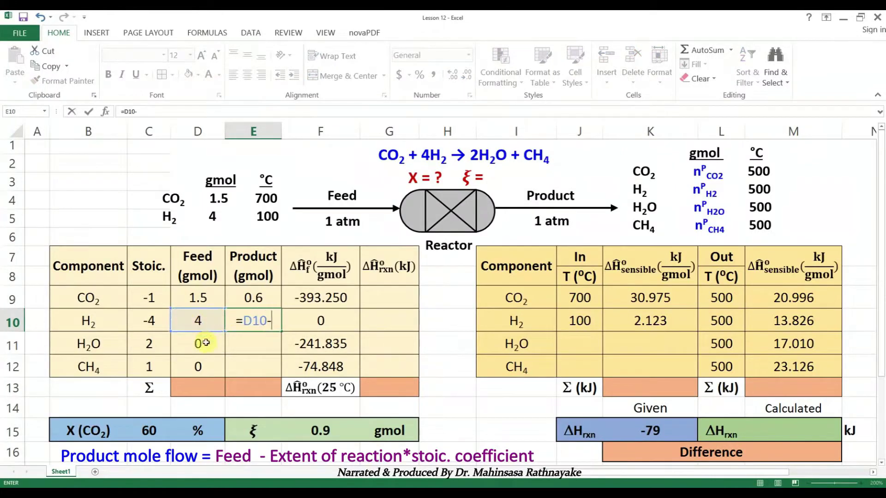
pyautogui.write('4*')
pyautogui.click(325, 431)
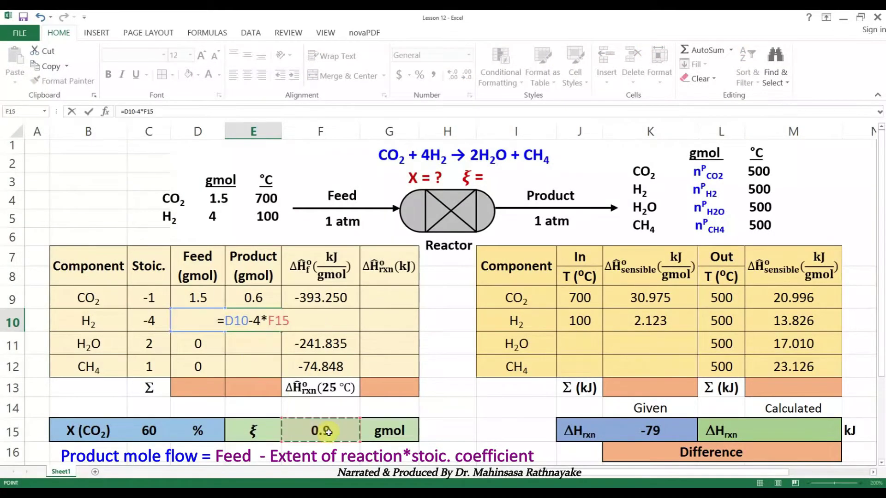
pyautogui.press('Return')
# Enter product H2O as =F15*2 (1.8) and CH4 as =F15*1 (0.9) gmol.
pyautogui.write('=')
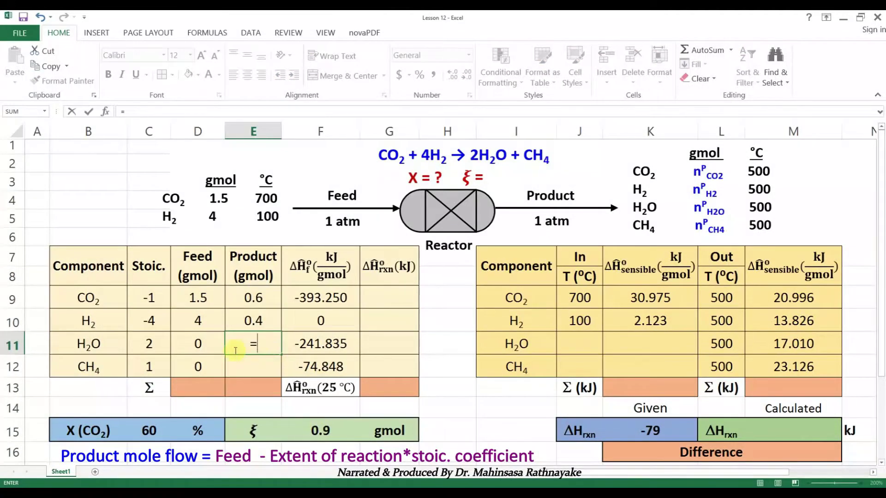
pyautogui.click(330, 432)
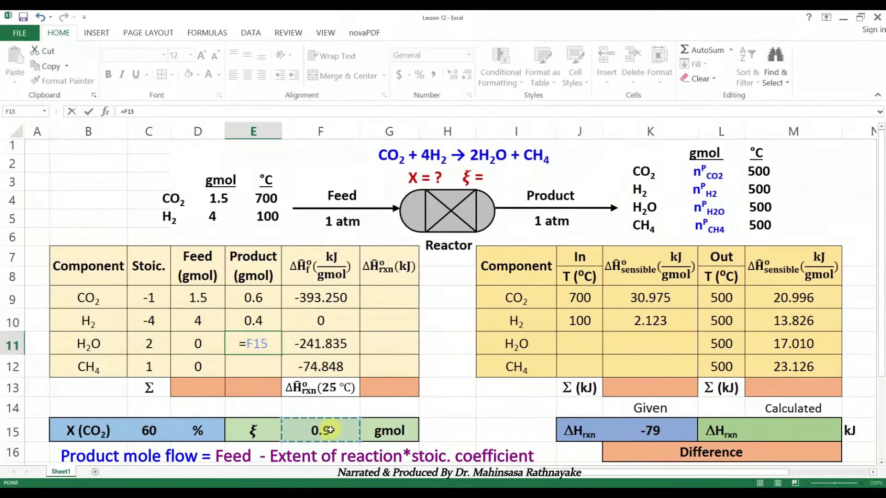
pyautogui.write('*')
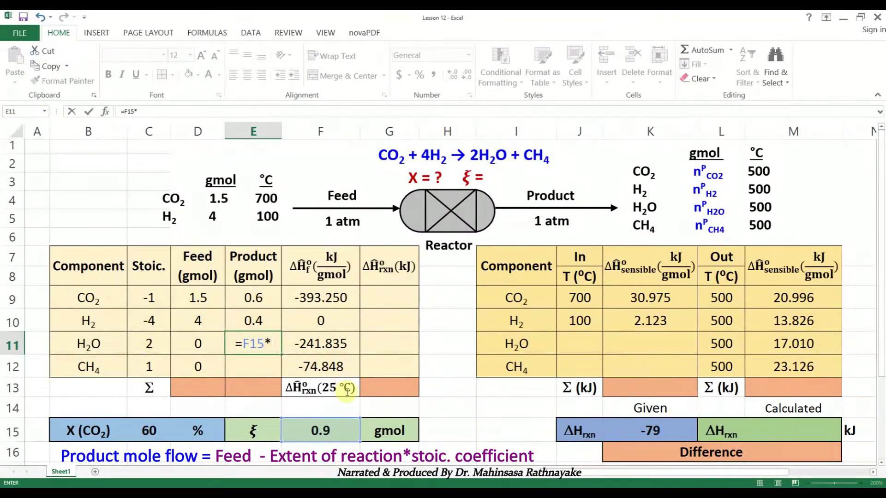
pyautogui.write('2')
pyautogui.press('Return')
pyautogui.write('=')
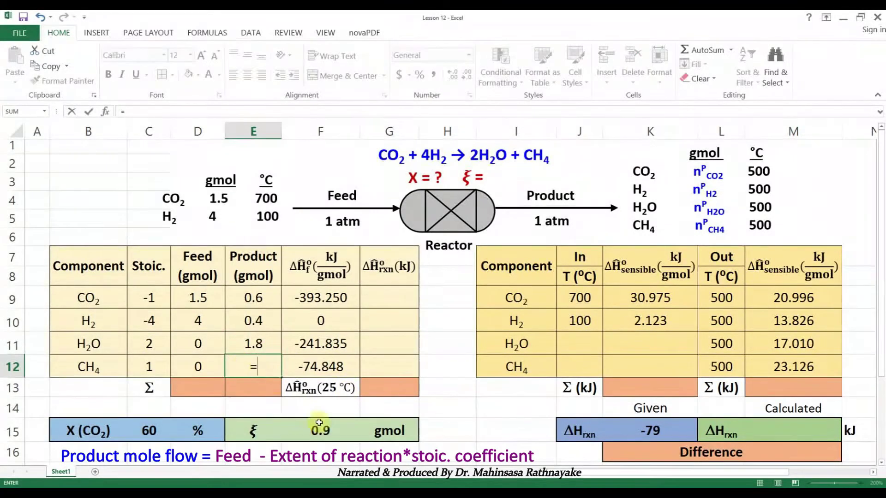
pyautogui.click(326, 432)
pyautogui.write('*1')
pyautogui.press('Return')
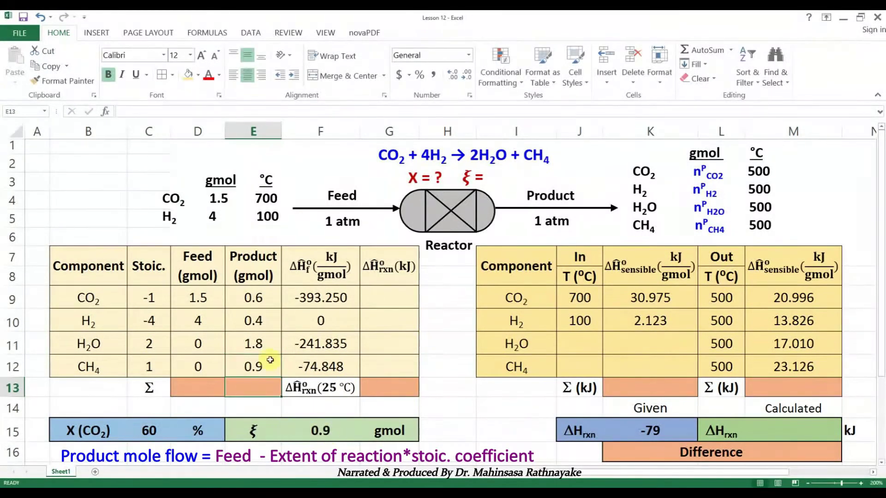
# Sum feed moles with =SUM(D9:D12) in D13 (5.5), and copy it to E13 (3.7).
pyautogui.click(208, 389)
pyautogui.write('=sum(')
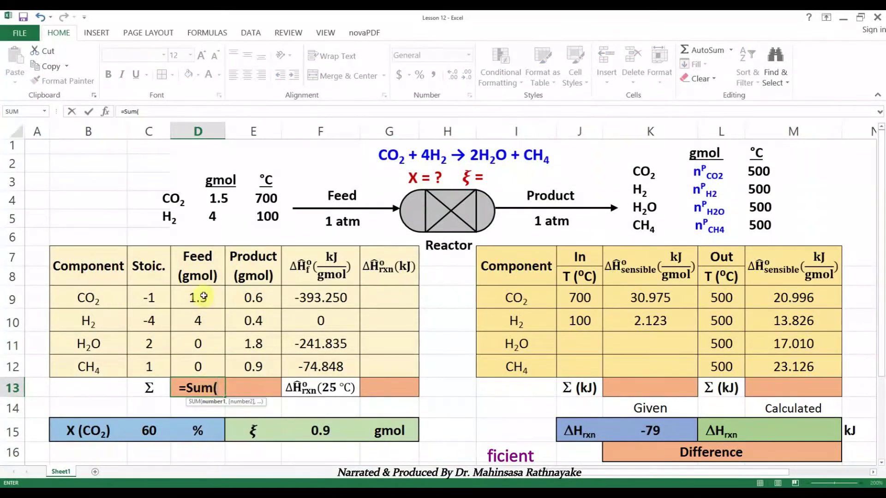
pyautogui.moveTo(198, 298); pyautogui.dragTo(200, 367)
pyautogui.press('Return')
pyautogui.click(203, 388)
pyautogui.moveTo(224, 396); pyautogui.dragTo(275, 392)
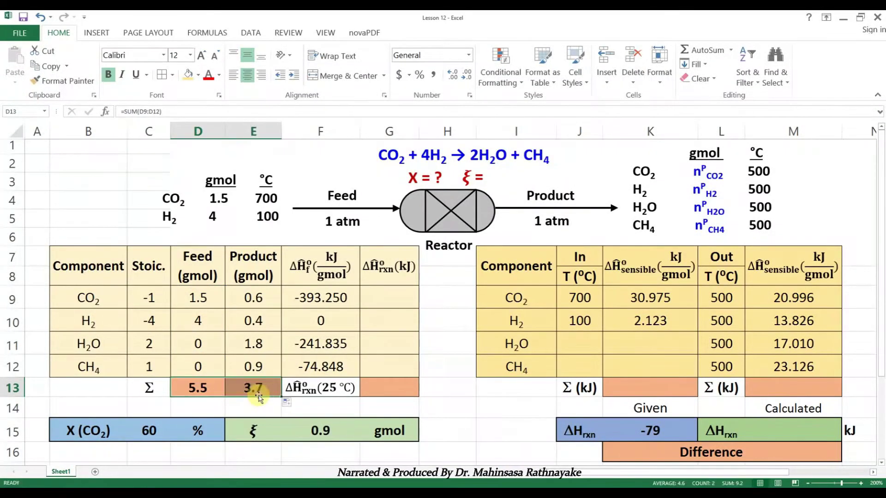
pyautogui.click(253, 407)
pyautogui.click(256, 387)
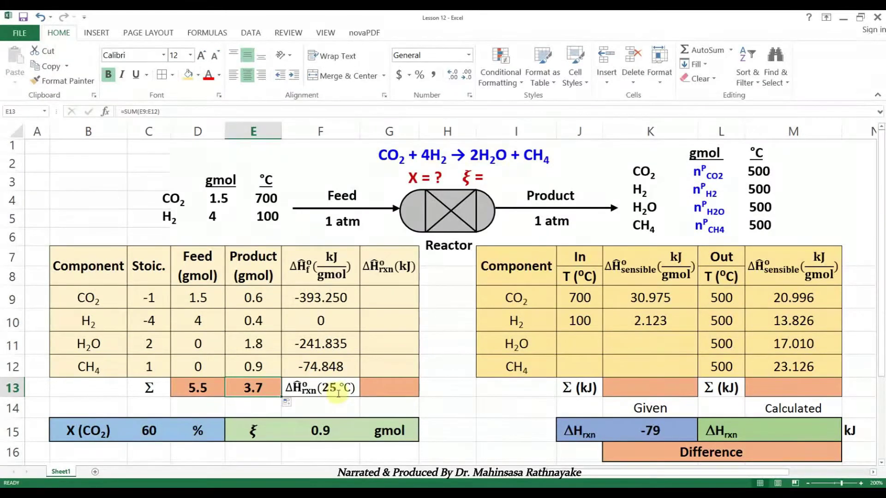
# Review the CO2, H2O, CH4 and H2 heat-of-formation entries in column F.
pyautogui.click(378, 306)
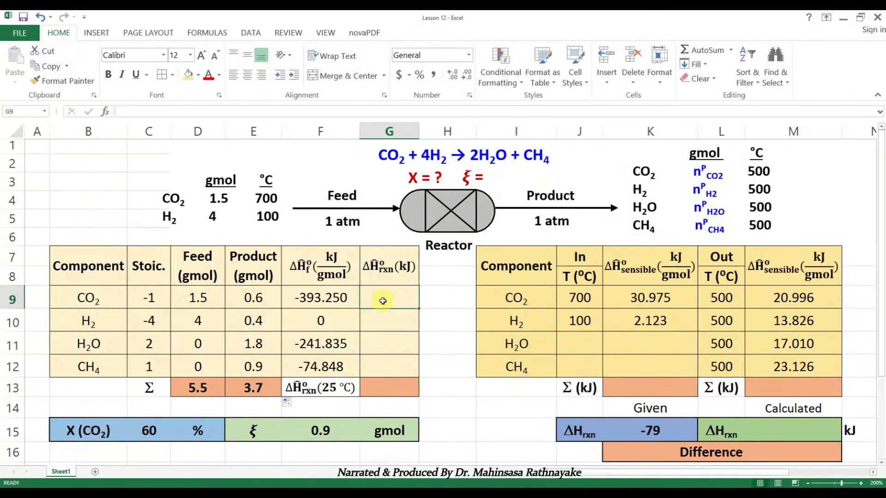
pyautogui.click(341, 303)
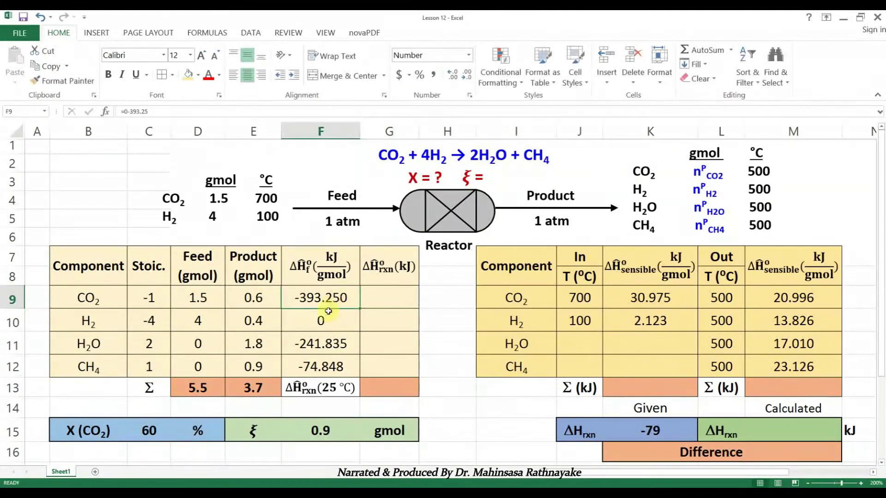
pyautogui.click(332, 344)
pyautogui.click(334, 367)
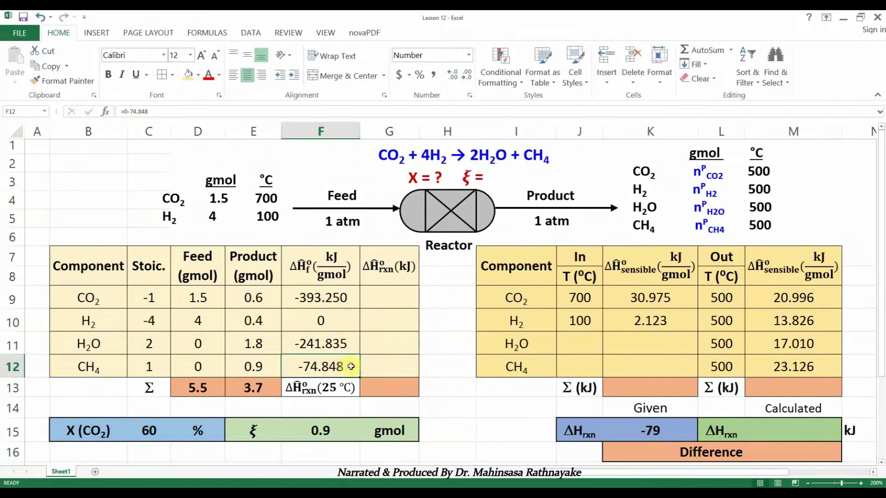
pyautogui.click(340, 318)
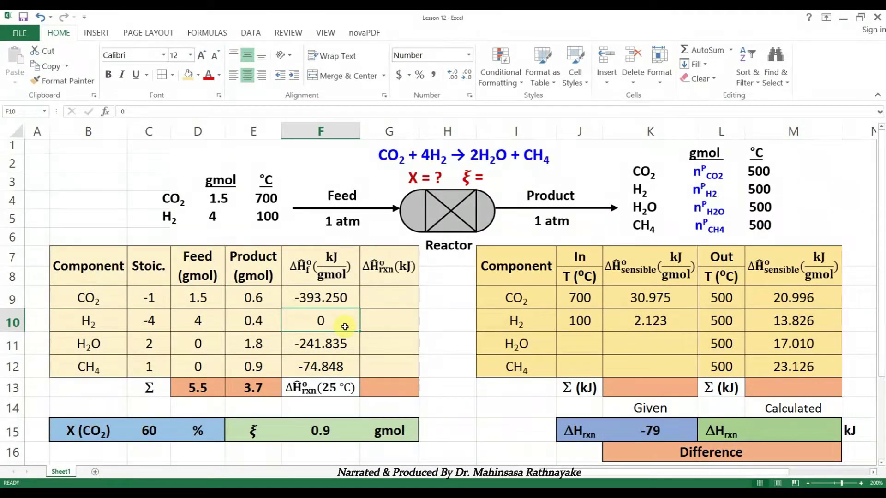
# Enter =F9*C9*$F$15 in G9 and fill it down to G12 (353.925, 0, -435.303, -67.363 kJ).
pyautogui.click(382, 297)
pyautogui.write('=')
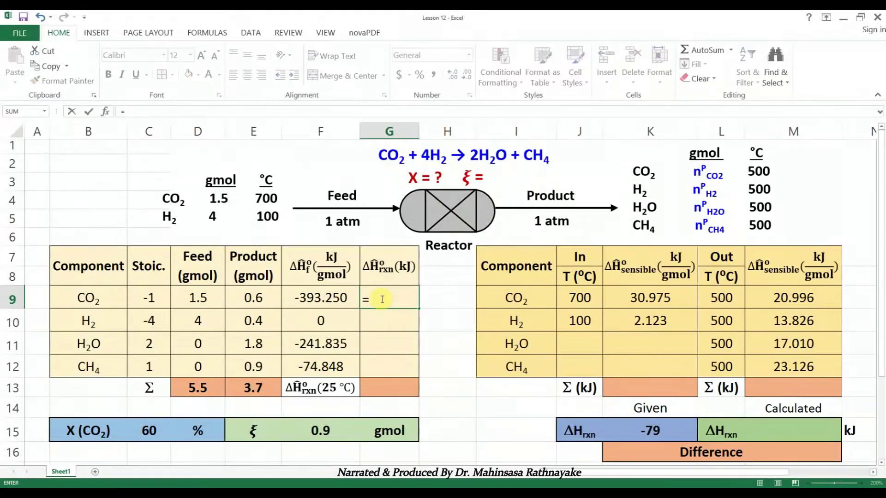
pyautogui.click(331, 298)
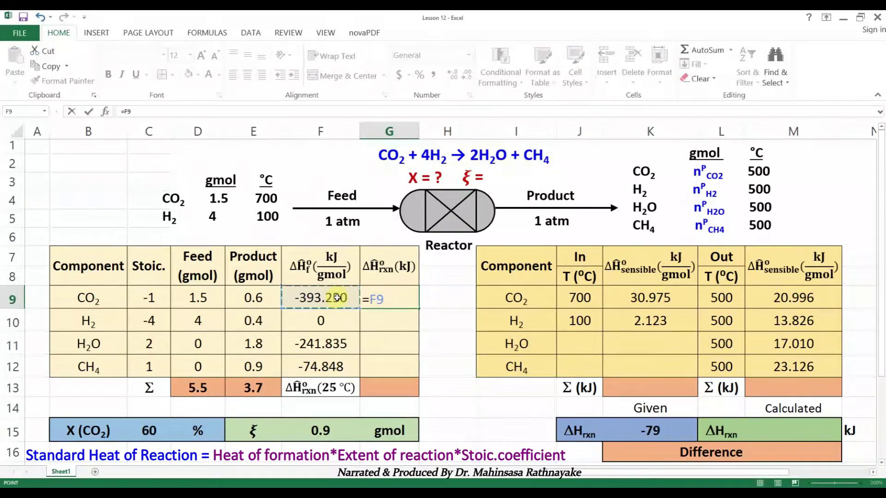
pyautogui.write('*')
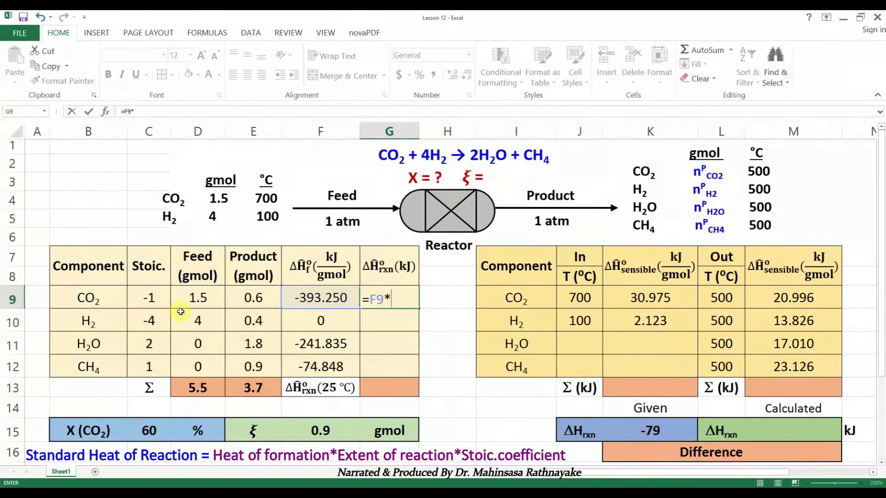
pyautogui.click(152, 300)
pyautogui.write('*')
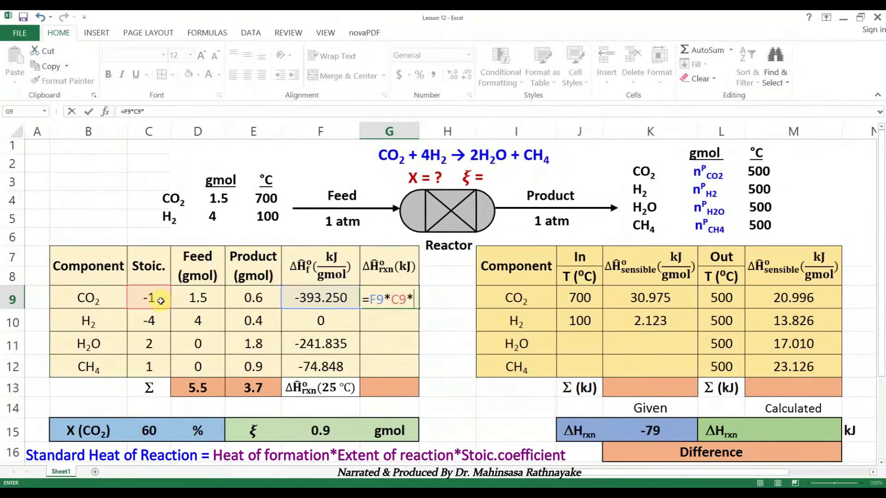
pyautogui.click(323, 429)
pyautogui.click(409, 300)
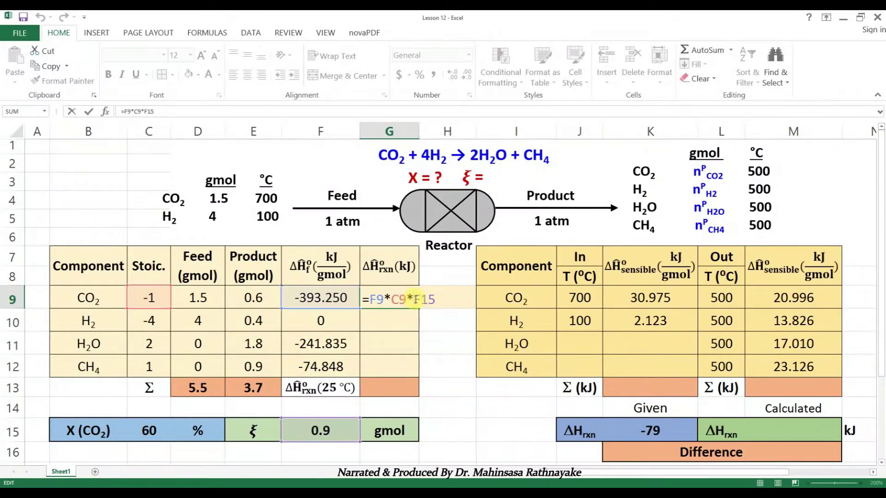
pyautogui.write('$')
pyautogui.press('Right')
pyautogui.write('$')
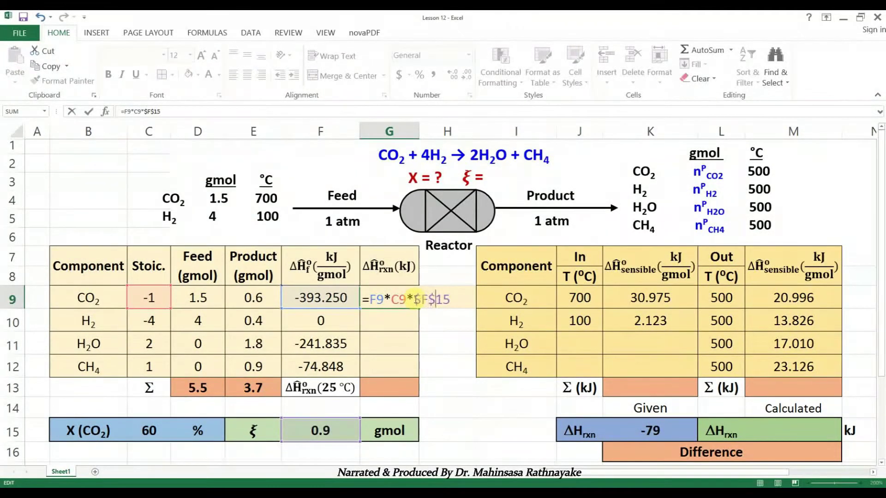
pyautogui.hotkey('ctrl', 'Return')
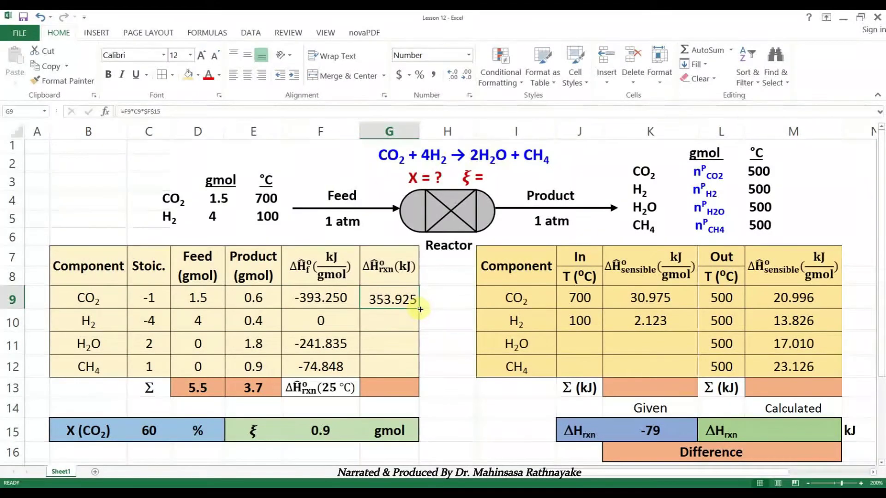
pyautogui.moveTo(418, 307); pyautogui.dragTo(422, 375)
pyautogui.click(406, 390)
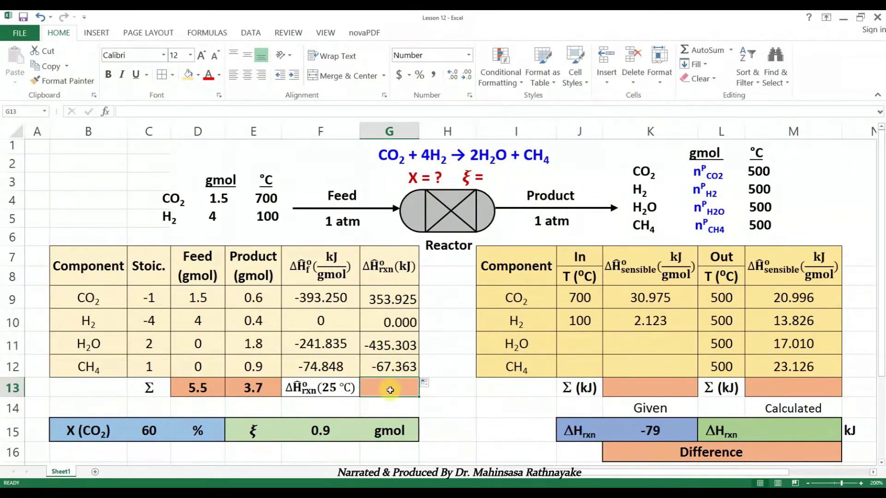
# Total G9:G12 with =SUM in G13, giving -148.741 kJ.
pyautogui.write('=Sum(')
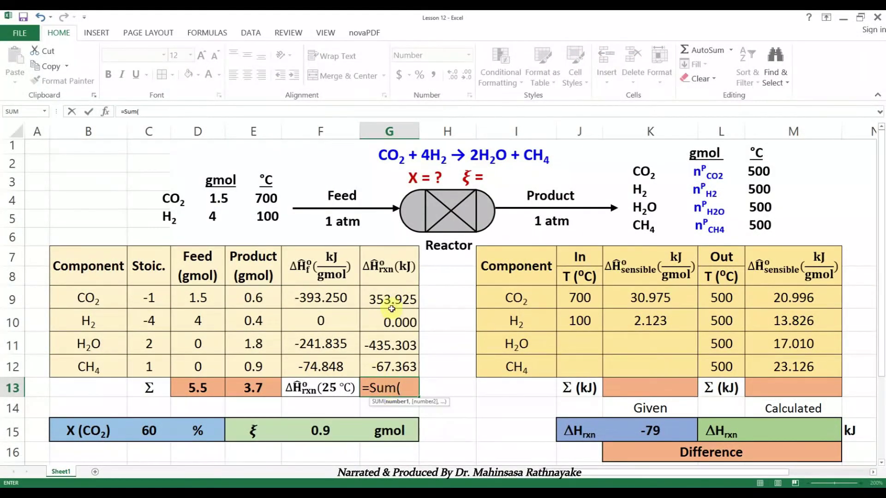
pyautogui.moveTo(392, 304); pyautogui.dragTo(395, 364)
pyautogui.press('Return')
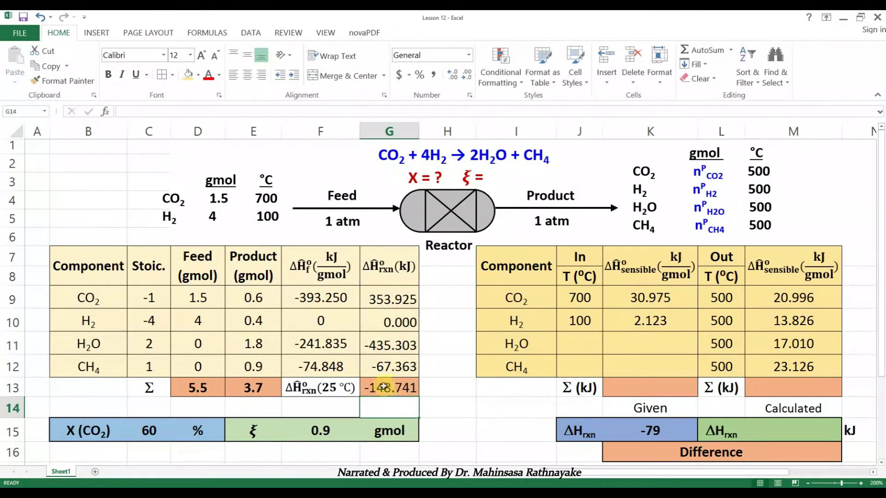
pyautogui.click(399, 389)
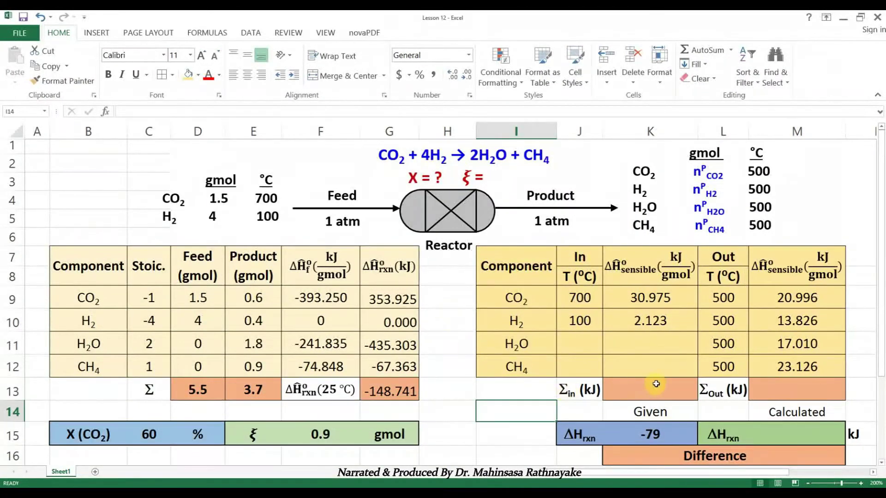
# Check the new Σin (kJ) and Σout (kJ) labels beside the sum cells.
pyautogui.click(655, 387)
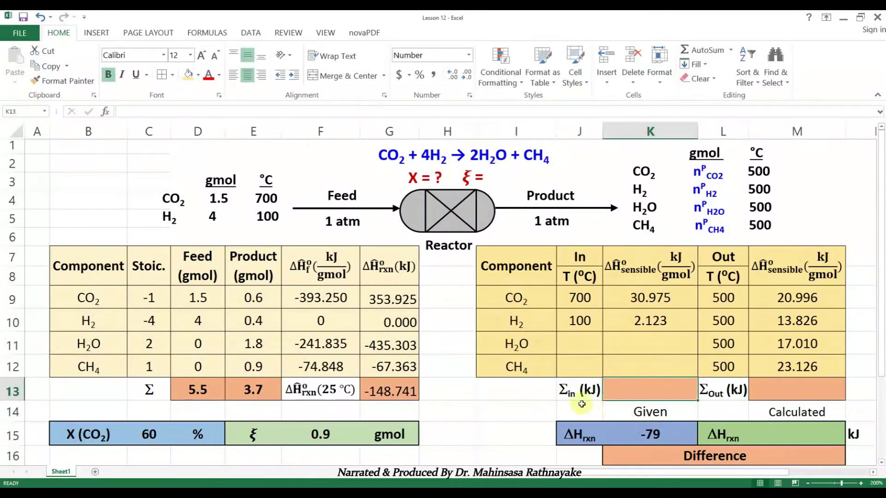
pyautogui.click(572, 389)
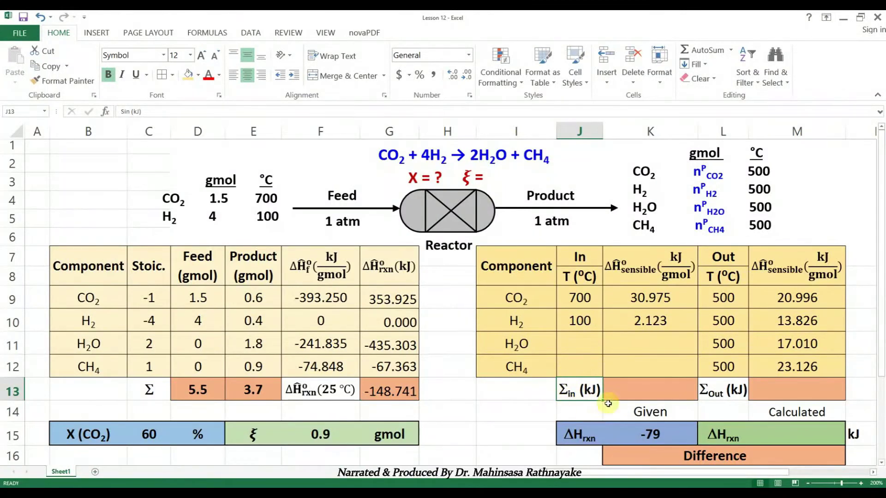
pyautogui.click(739, 390)
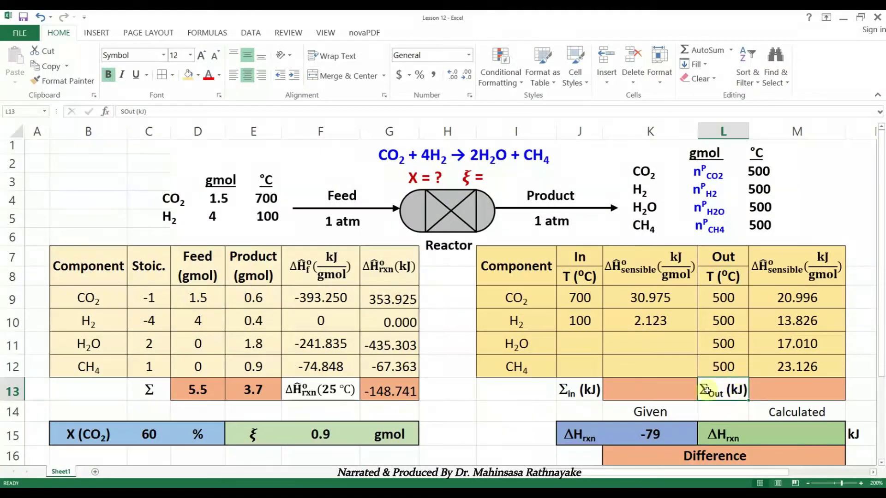
# Enter =D9*K9+D10*K10 in K13, giving an inflow sensible heat of 54.955 kJ.
pyautogui.click(660, 392)
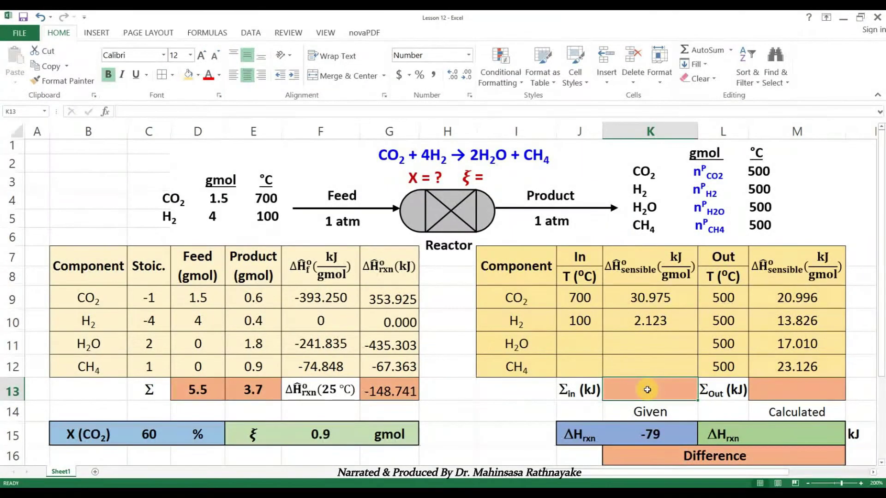
pyautogui.write('=')
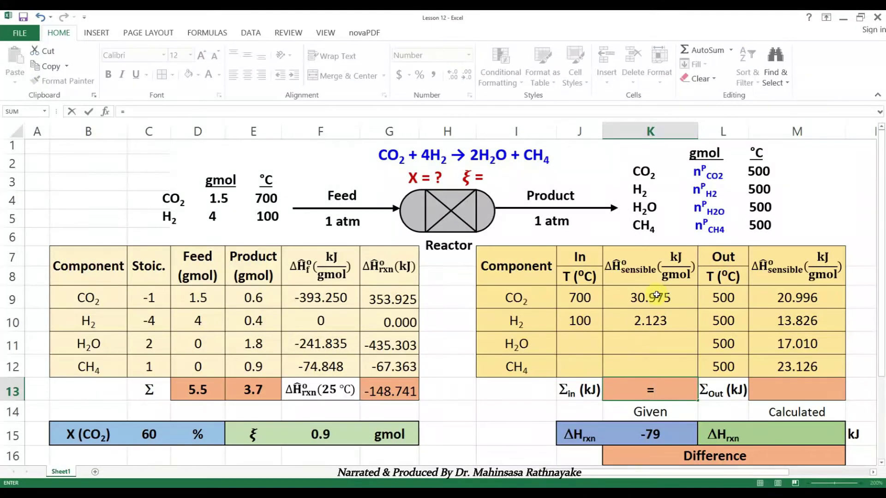
pyautogui.click(198, 298)
pyautogui.write('*')
pyautogui.click(649, 305)
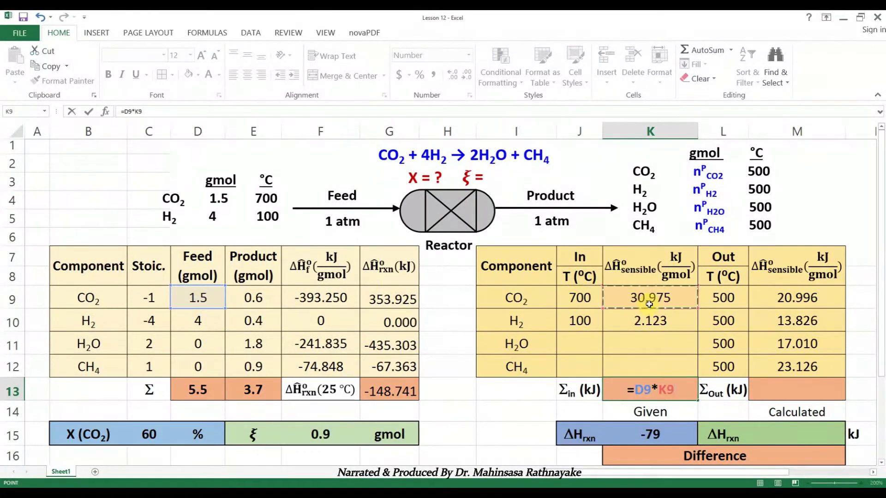
pyautogui.write('+')
pyautogui.click(202, 322)
pyautogui.write('*')
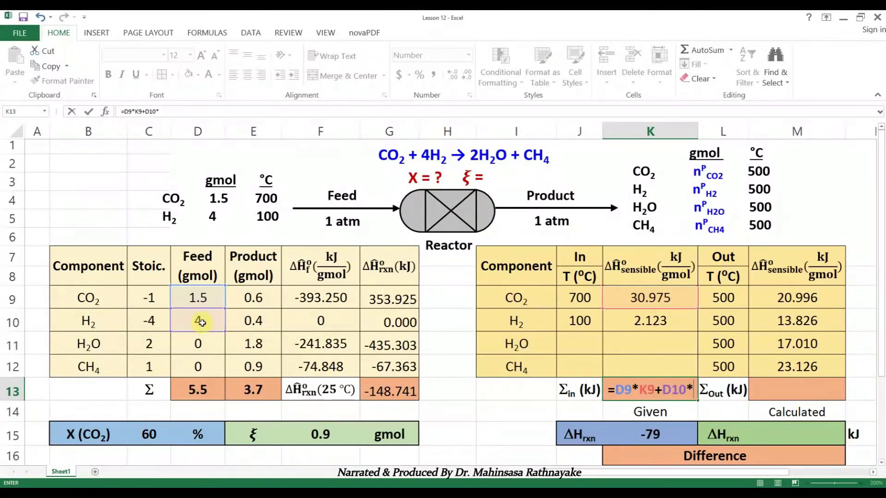
pyautogui.click(646, 323)
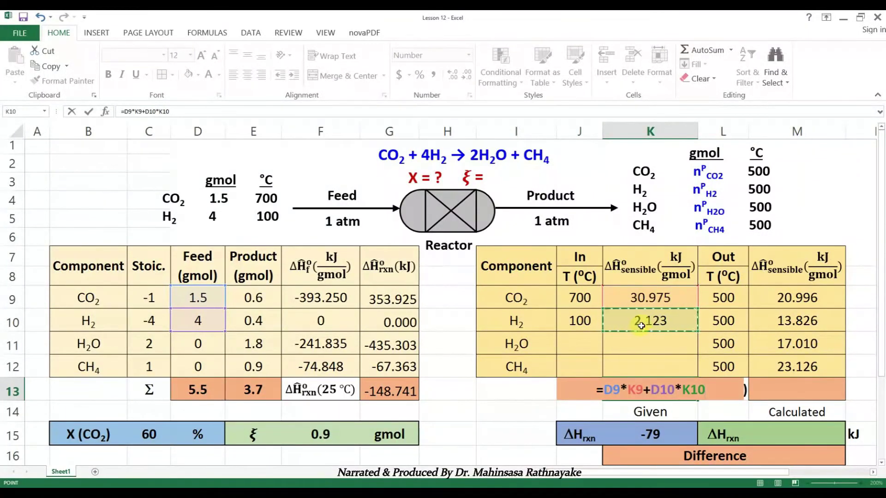
pyautogui.press('Return')
pyautogui.click(786, 392)
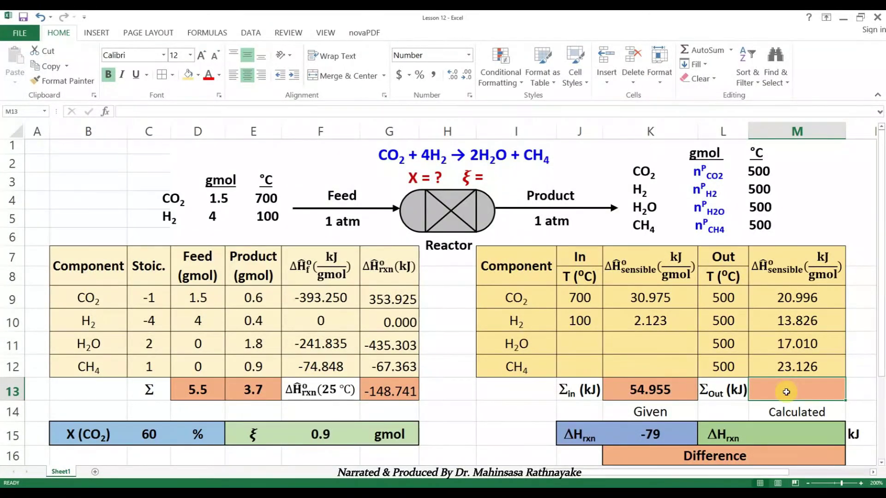
# Enter =E9*M9+E10*M10+E11*M11+E12*M12 in M13, giving 69.559 kJ outflow sensible heat.
pyautogui.write('=')
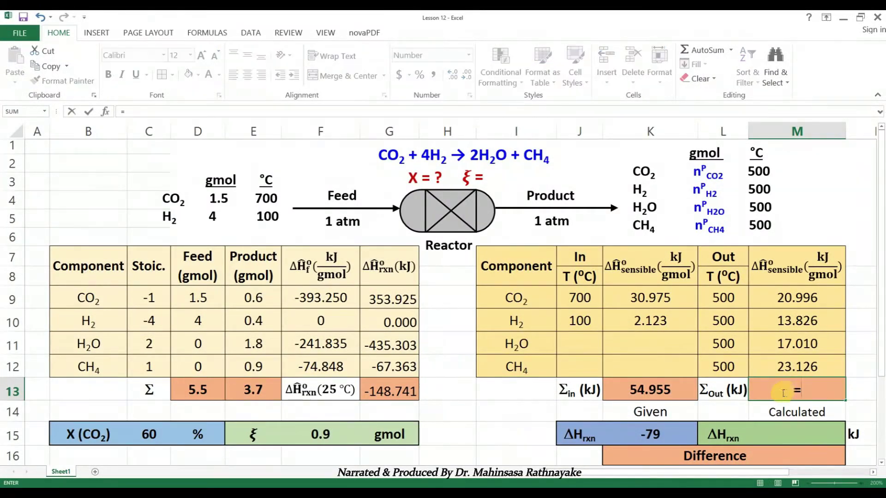
pyautogui.click(261, 298)
pyautogui.write('*')
pyautogui.click(770, 296)
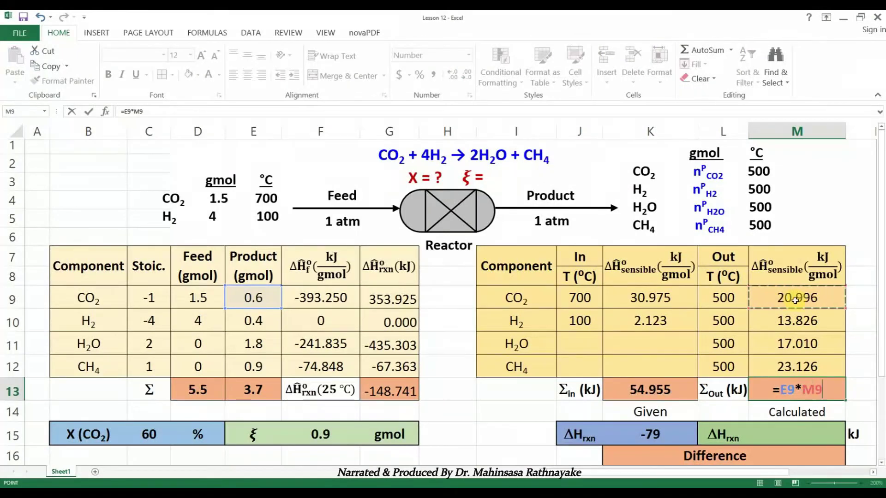
pyautogui.write('+')
pyautogui.click(253, 321)
pyautogui.write('*')
pyautogui.click(779, 321)
pyautogui.write('+')
pyautogui.click(253, 343)
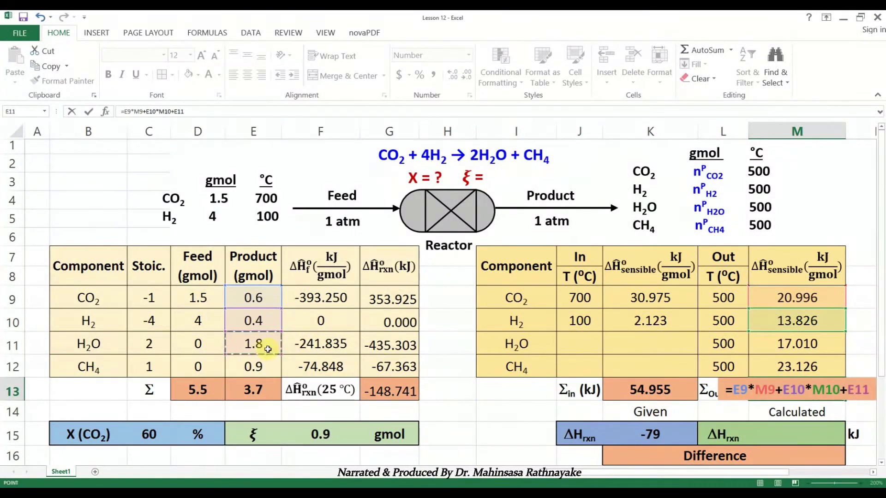
pyautogui.write('*')
pyautogui.click(785, 343)
pyautogui.write('+')
pyautogui.click(253, 367)
pyautogui.write('*')
pyautogui.click(782, 366)
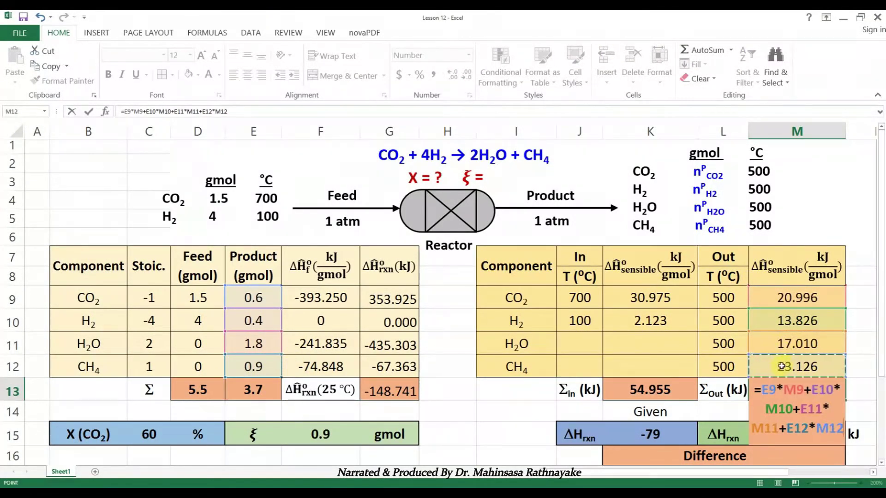
pyautogui.press('Return')
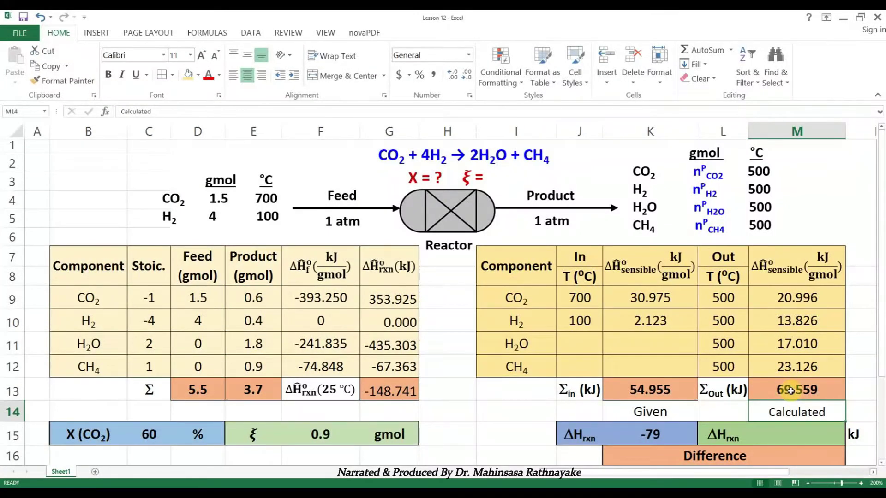
pyautogui.press('Down')
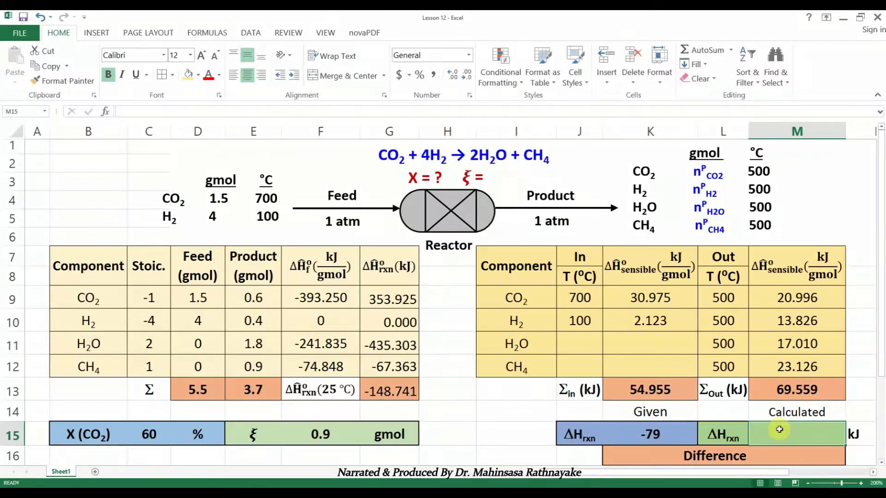
# Enter =M13-K13+G13 in M15, giving a calculated heat of reaction of -134.136 kJ.
pyautogui.write('=')
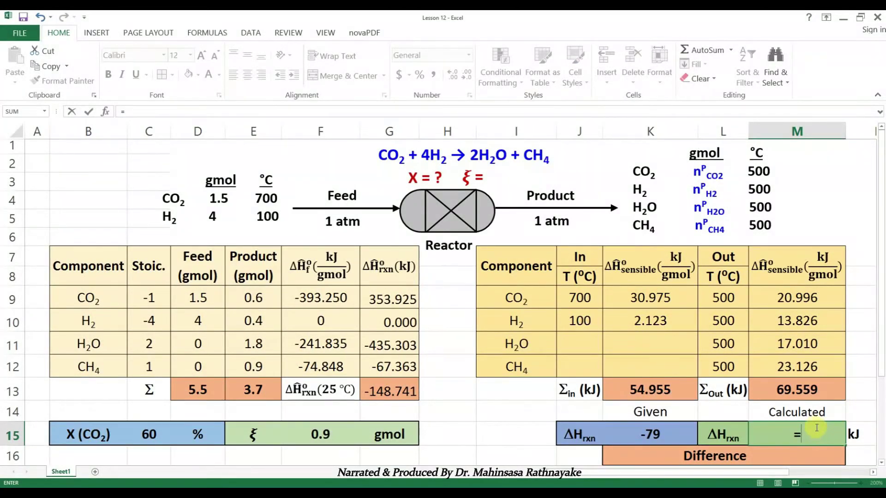
pyautogui.click(796, 395)
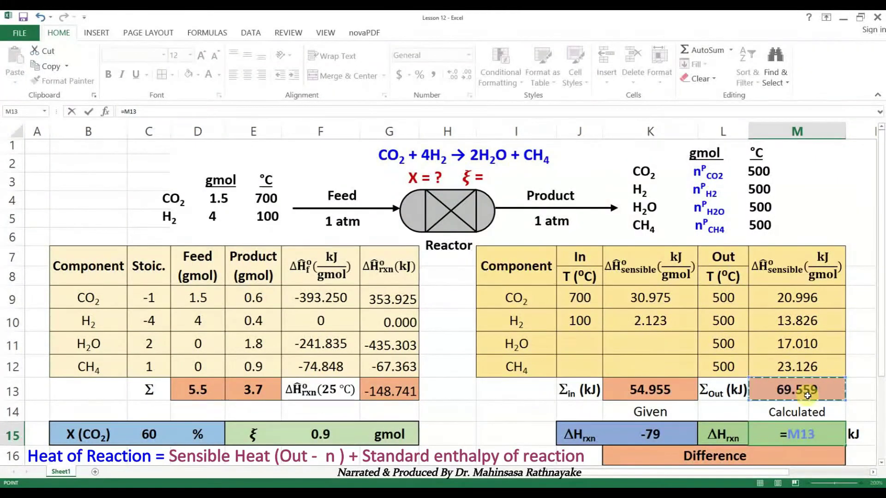
pyautogui.write('-')
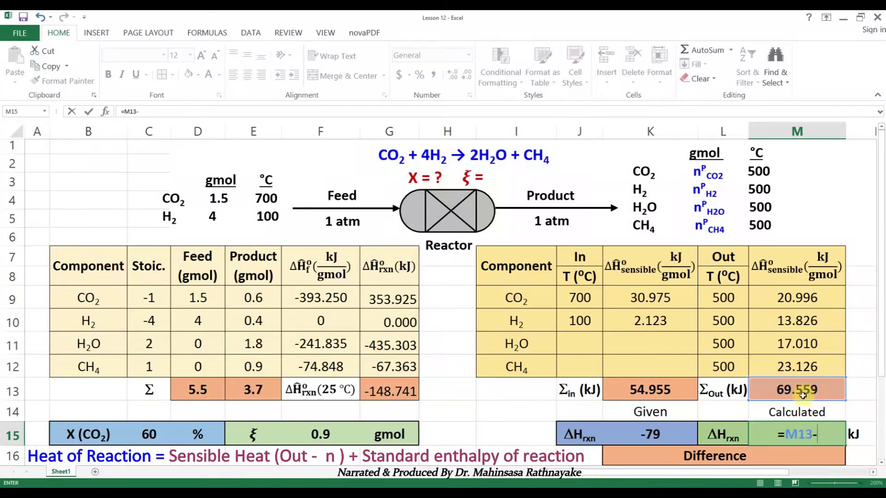
pyautogui.click(659, 392)
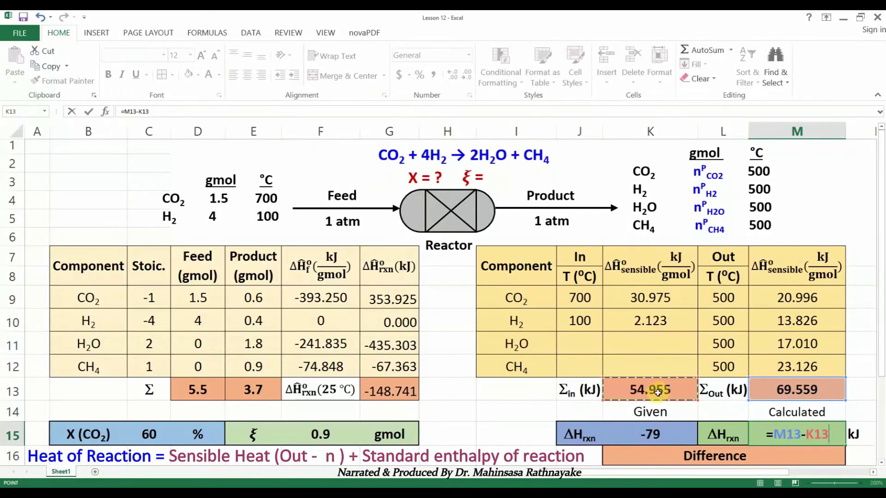
pyautogui.write('+')
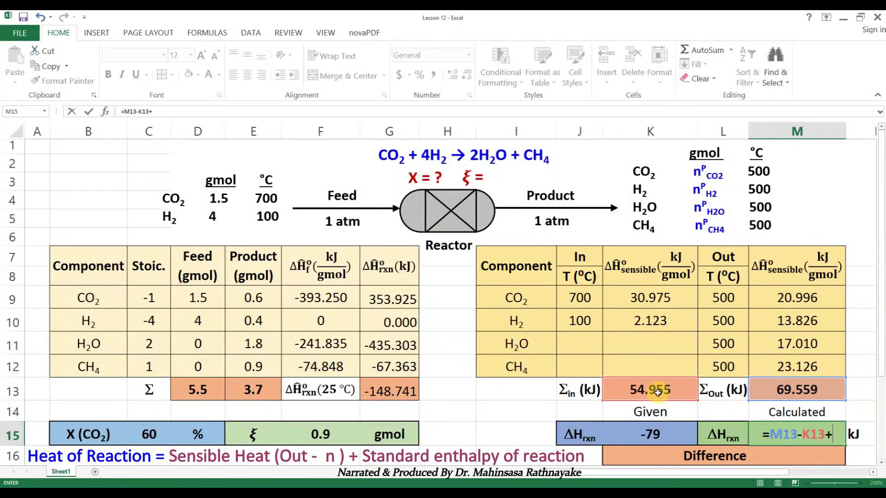
pyautogui.click(382, 394)
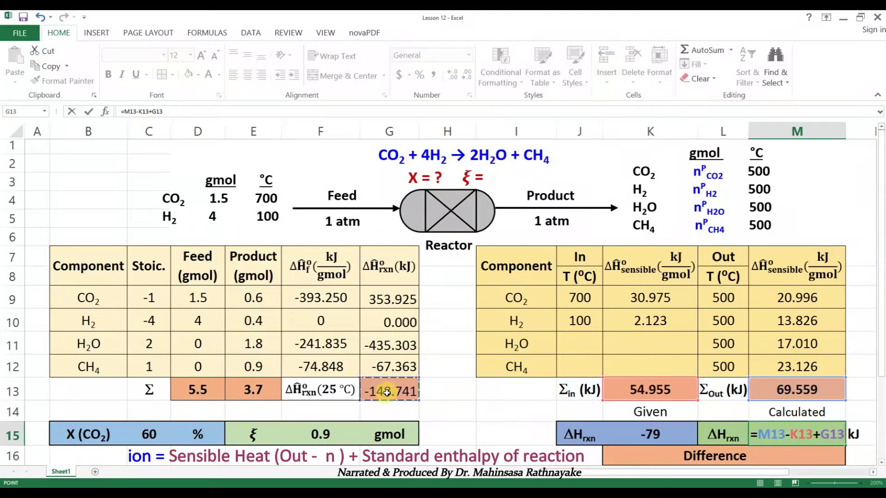
pyautogui.press('Return')
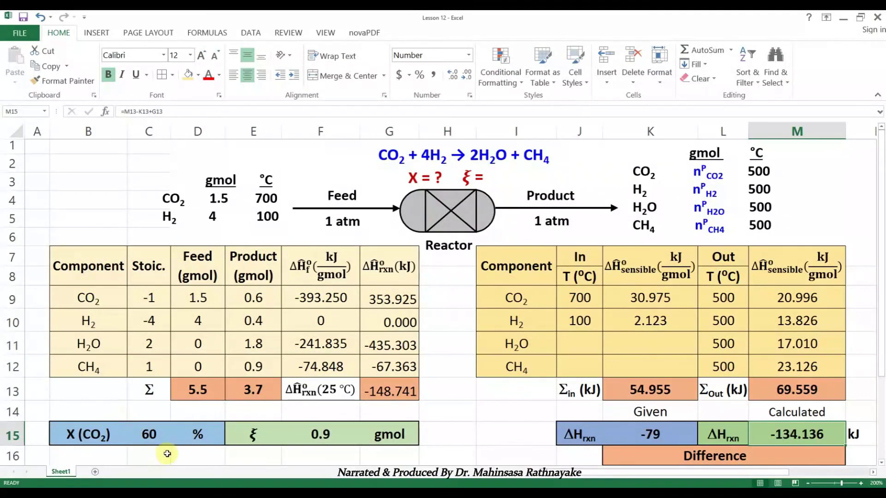
# Enter =K15-M15 in M16 for the given-minus-calculated difference, 55.136.
pyautogui.click(783, 457)
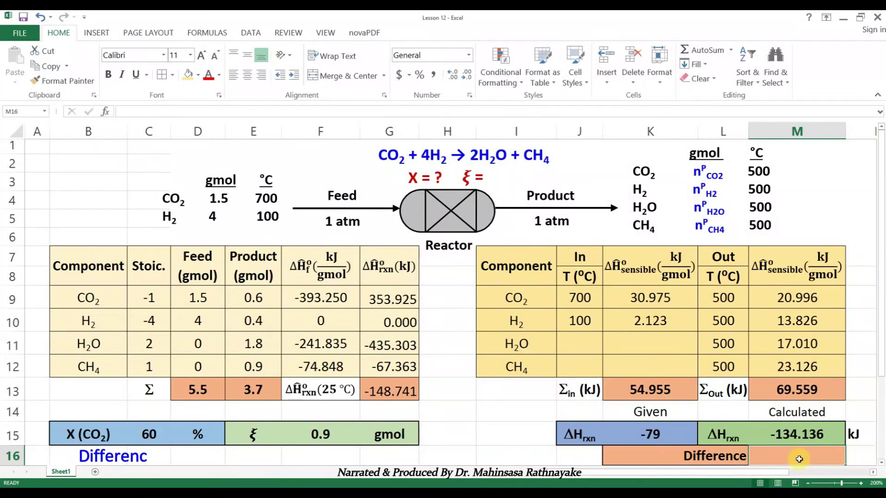
pyautogui.write('=')
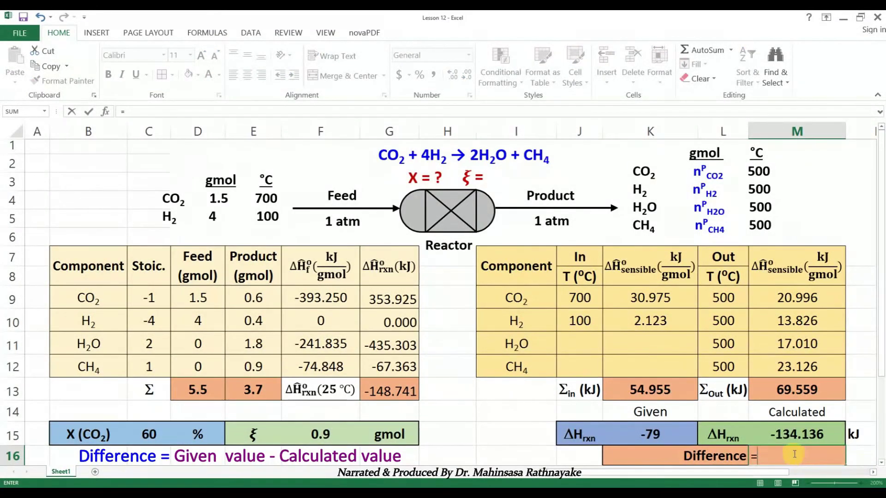
pyautogui.click(673, 433)
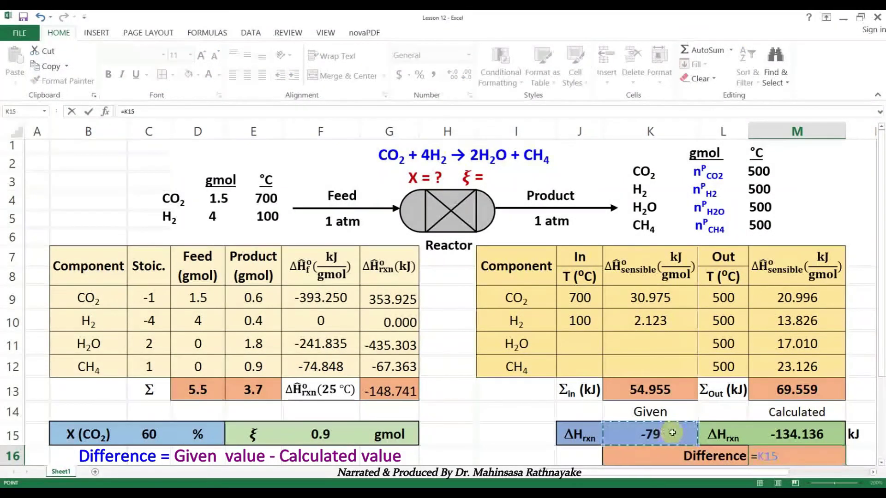
pyautogui.write('-')
pyautogui.click(783, 433)
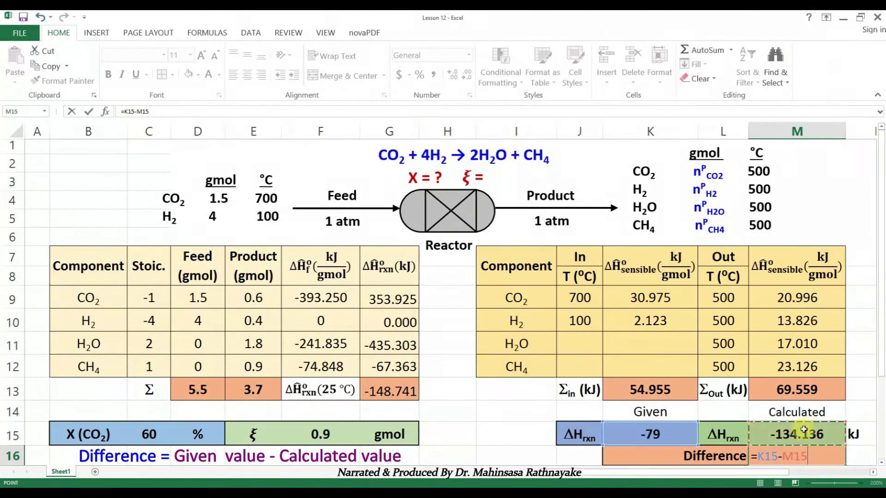
pyautogui.press('Return')
pyautogui.click(810, 455)
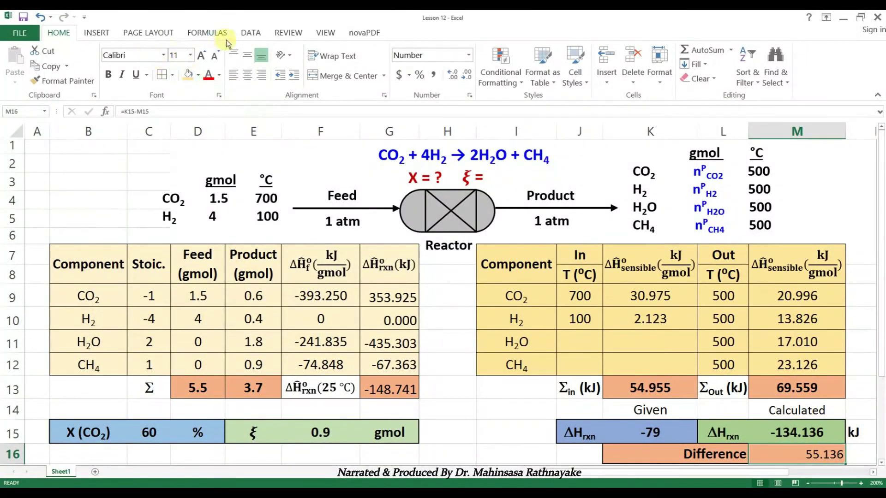
# Goal Seek M16 to 0 by changing C15, yielding a 40.07% conversion.
pyautogui.click(251, 33)
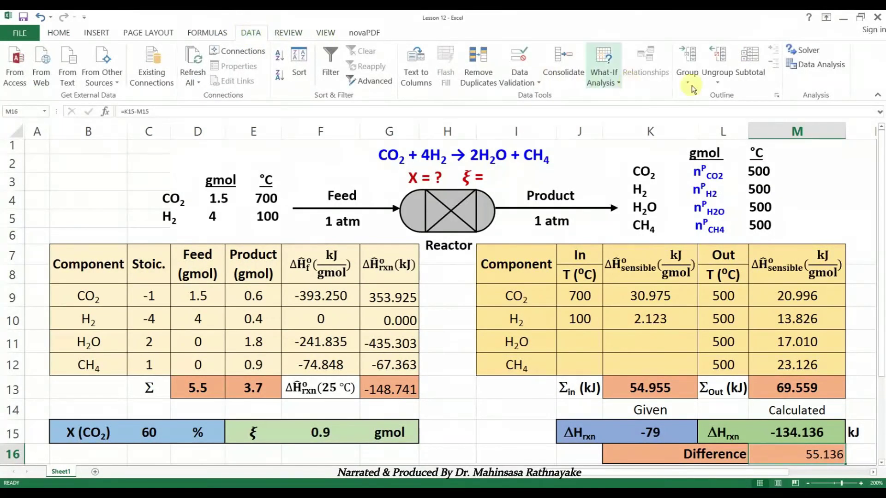
pyautogui.click(624, 84)
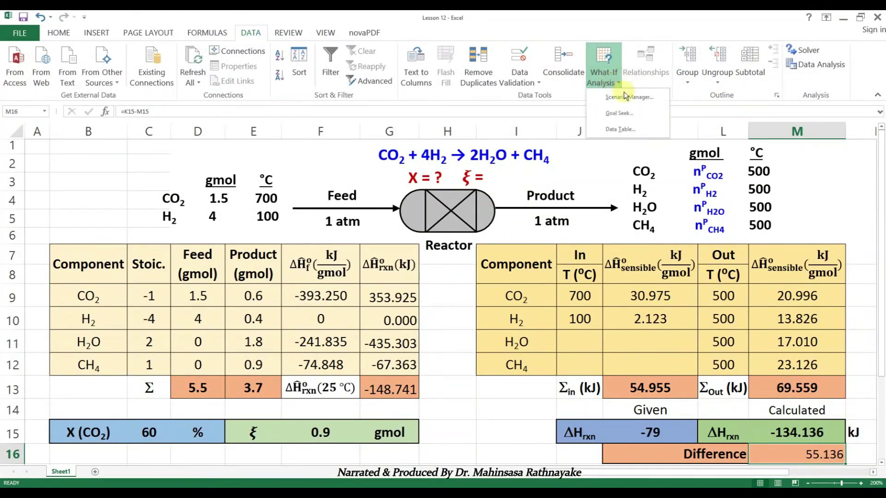
pyautogui.click(619, 113)
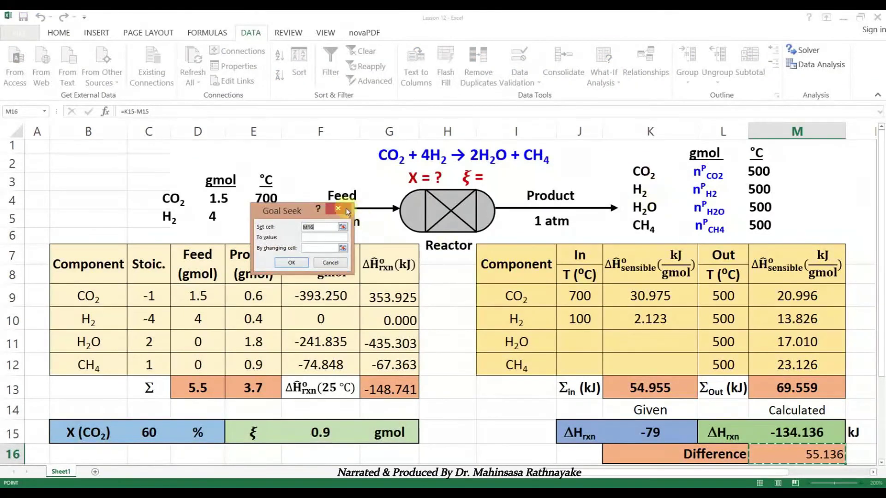
pyautogui.moveTo(294, 212); pyautogui.dragTo(481, 393)
pyautogui.click(505, 407)
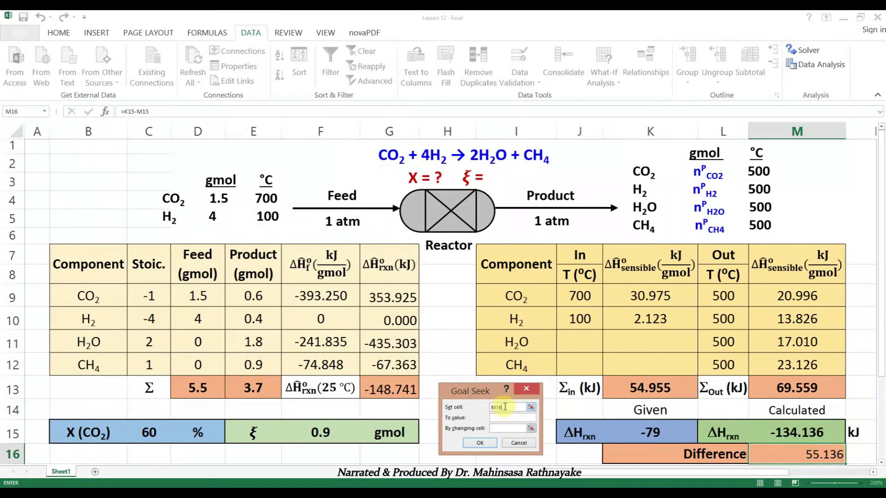
pyautogui.click(775, 452)
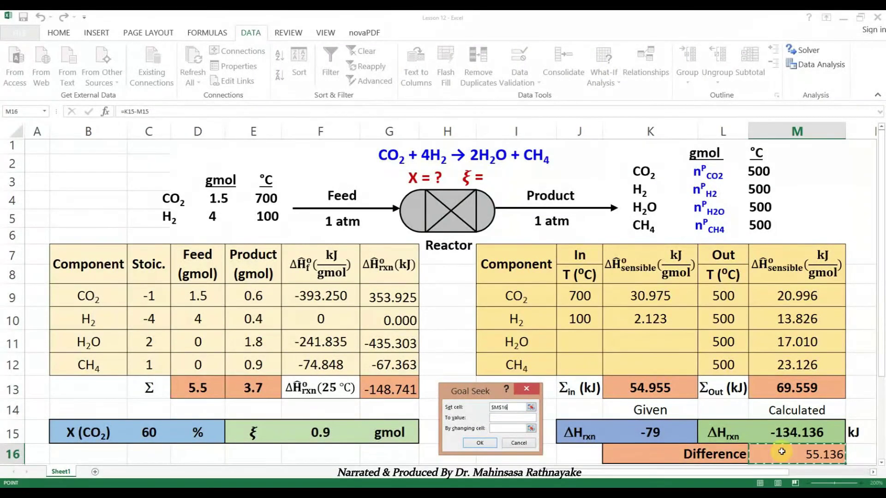
pyautogui.click(514, 419)
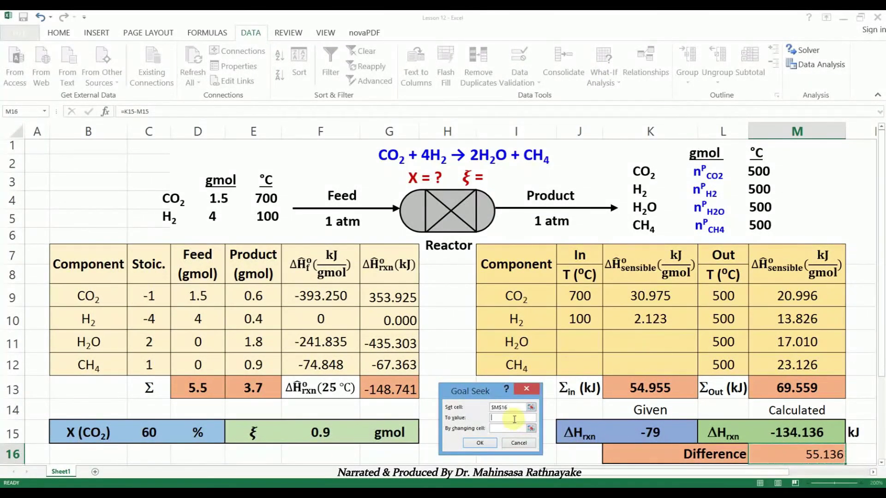
pyautogui.write('0')
pyautogui.click(150, 431)
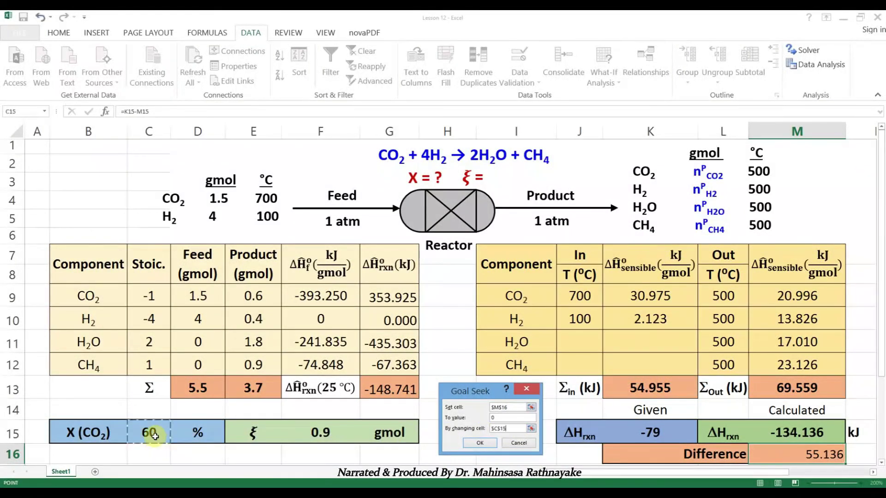
pyautogui.click(480, 443)
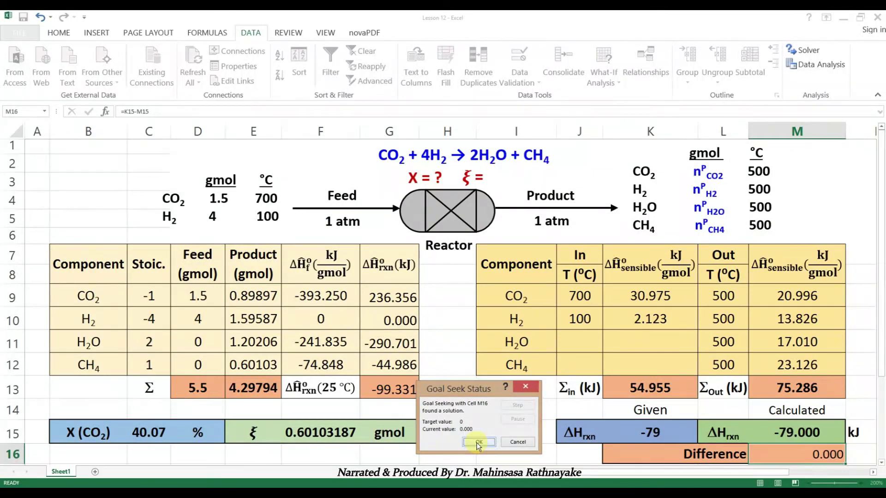
pyautogui.click(477, 443)
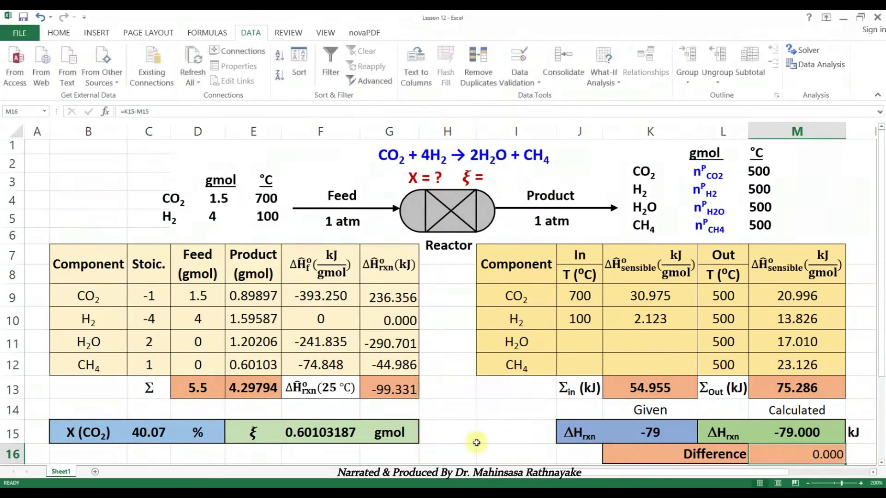
pyautogui.click(141, 434)
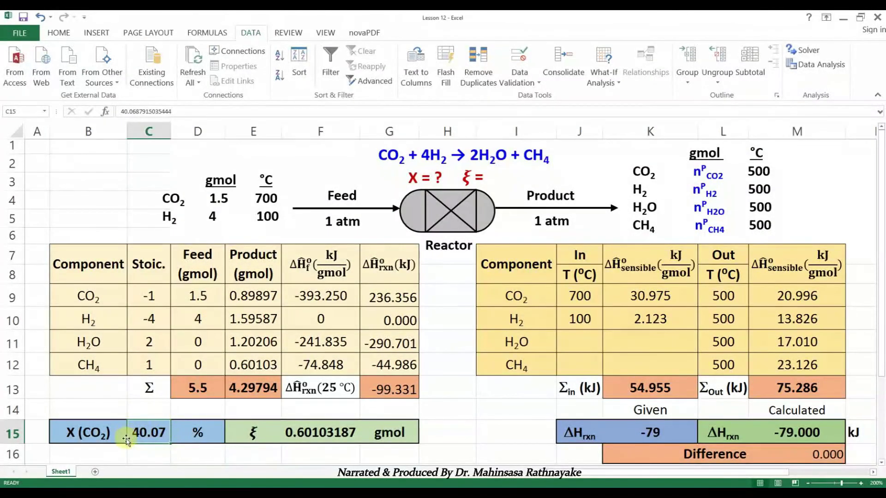